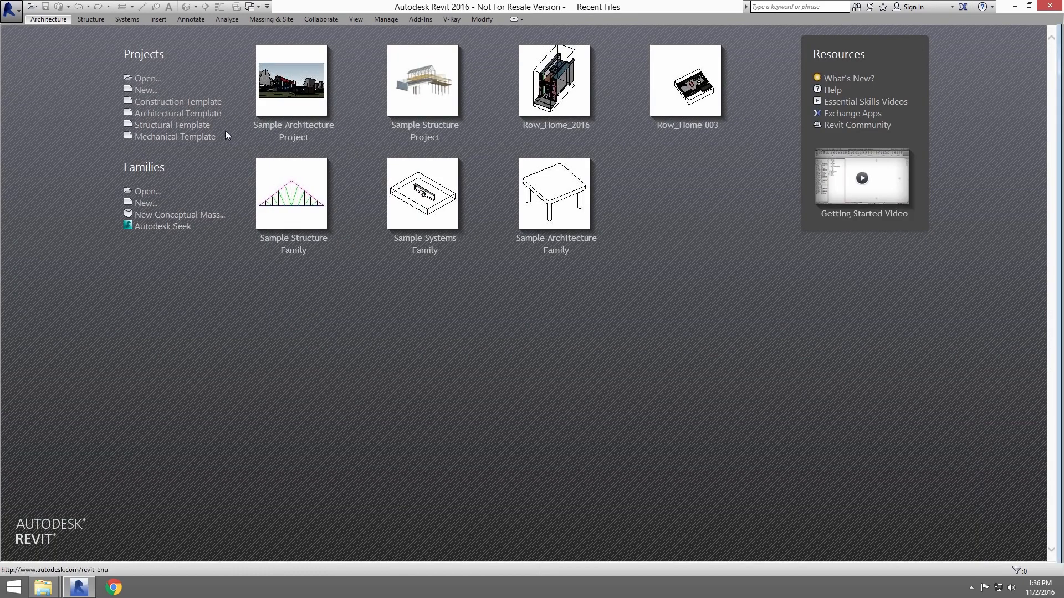
Open the project rac_basic_sample_project.rvt from C:\Program Files\Autodesk\Revit 2016\Samples.
left_click(148, 79)
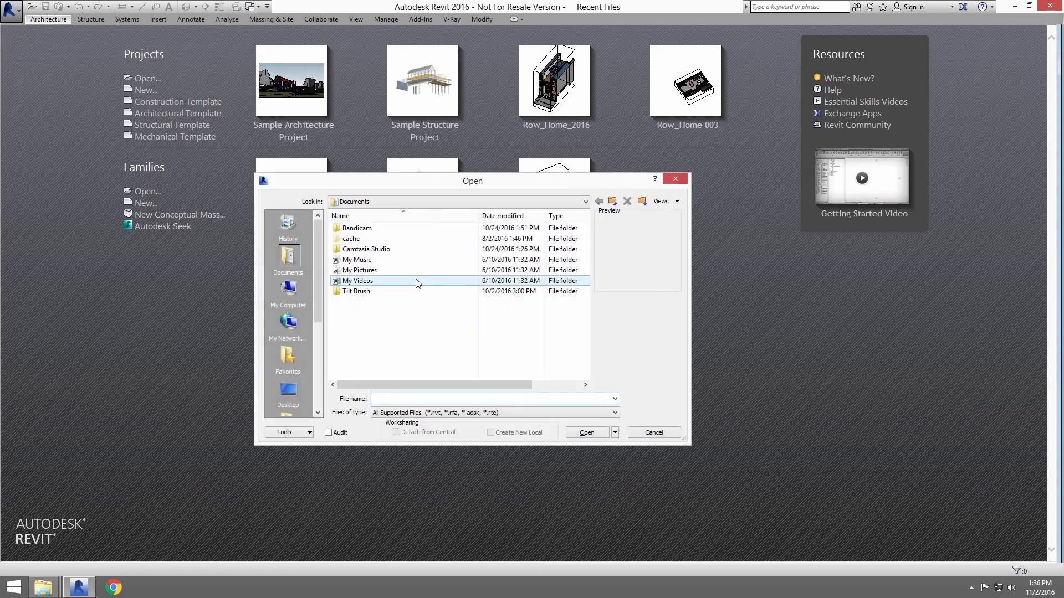
left_click(396, 202)
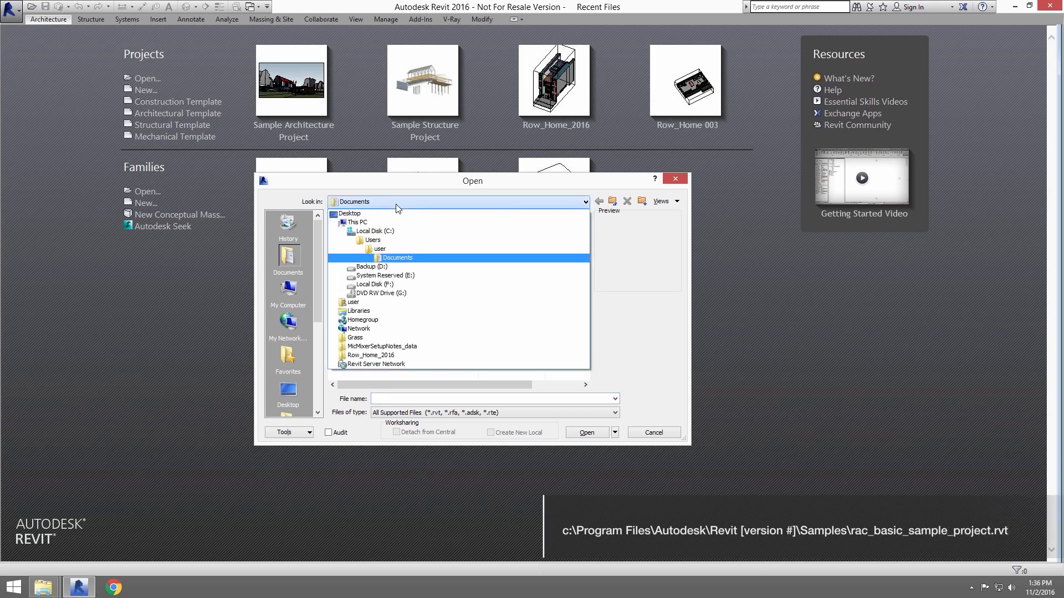
left_click(395, 232)
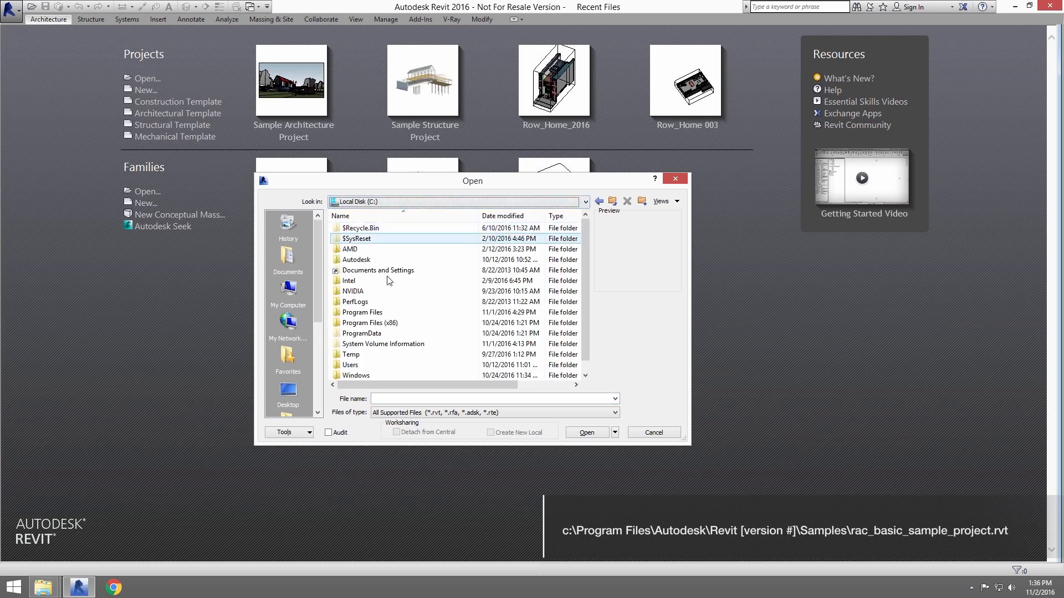
double_click(377, 312)
double_click(363, 249)
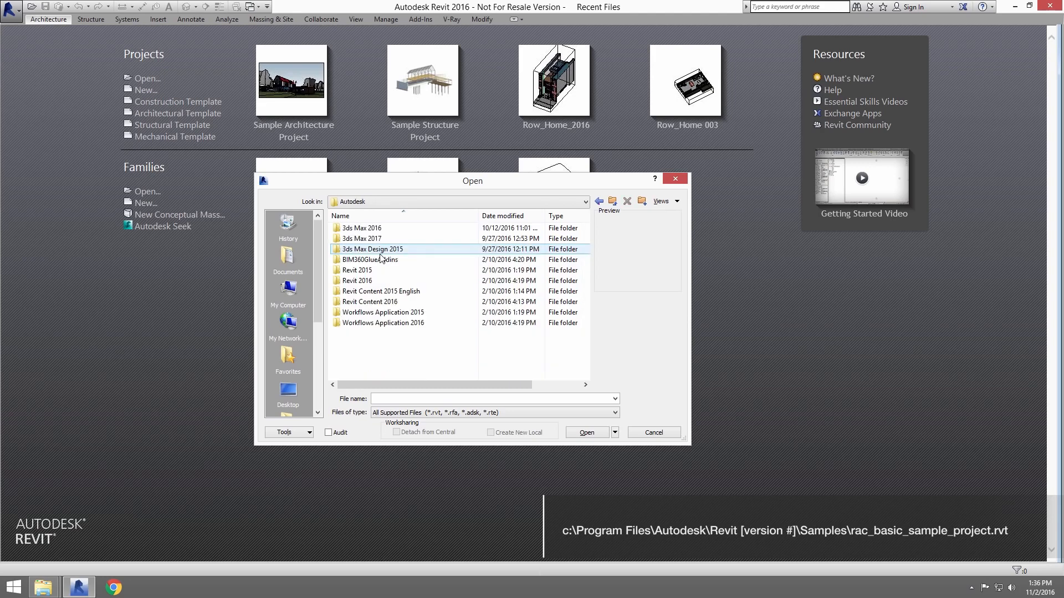
double_click(369, 280)
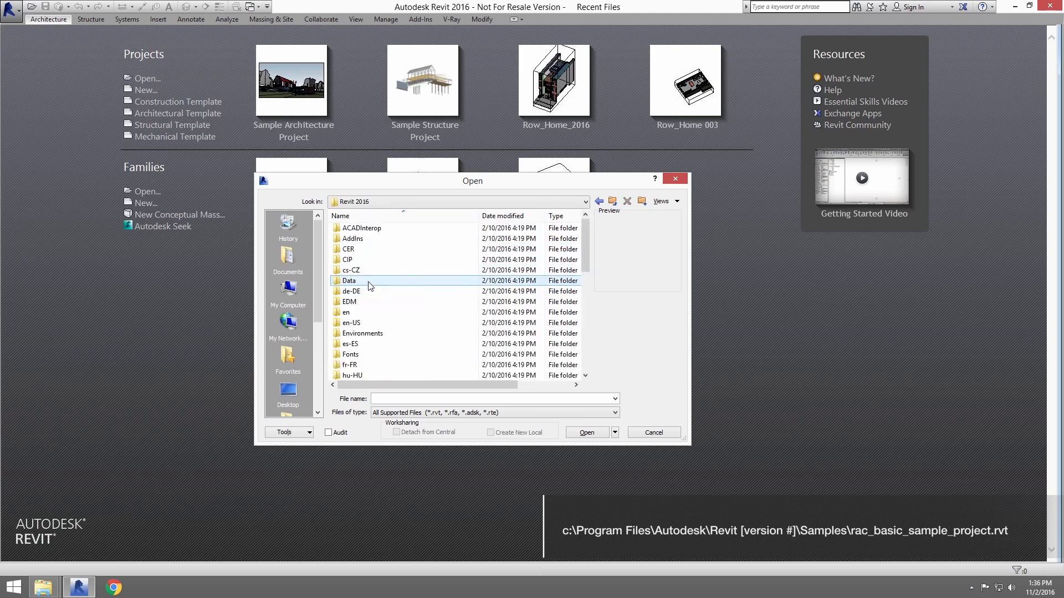
left_click_drag(583, 231, 589, 306)
double_click(353, 313)
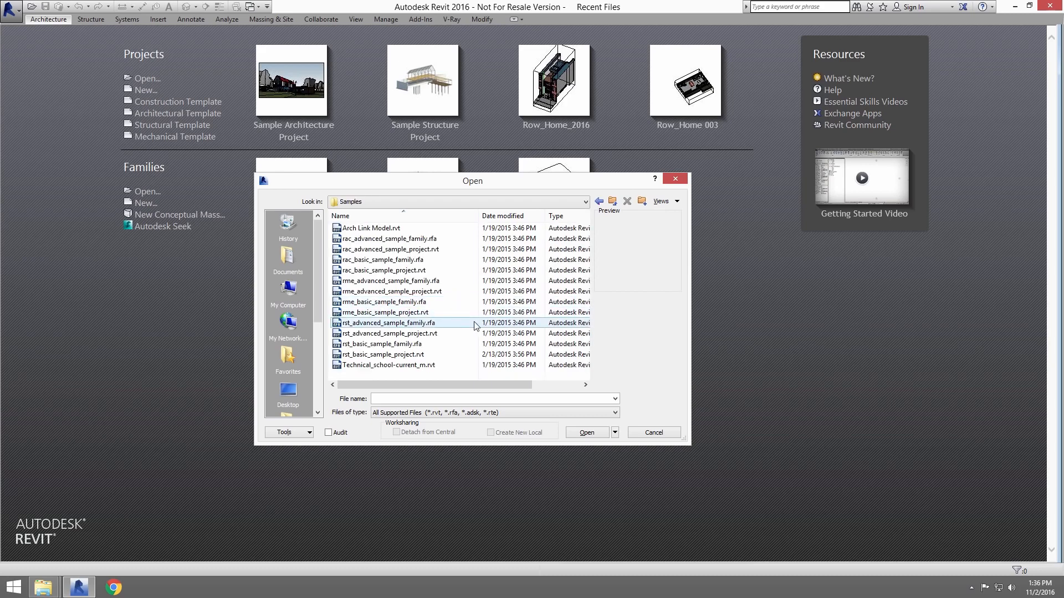
left_click(365, 271)
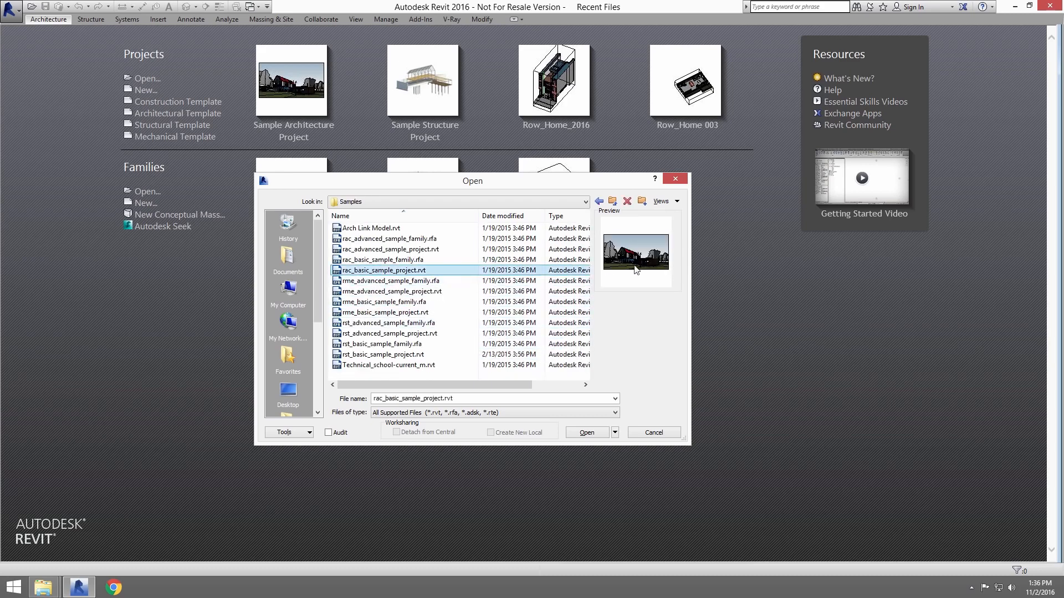
left_click(586, 432)
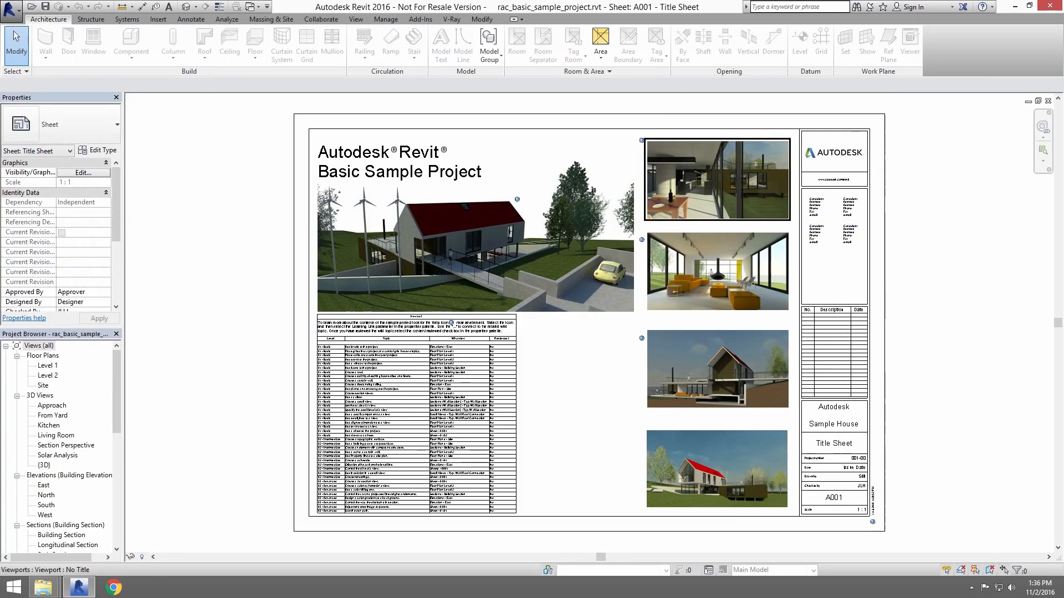
View the From Yard 3D view, then return to the A001 Title Sheet.
left_click(444, 17)
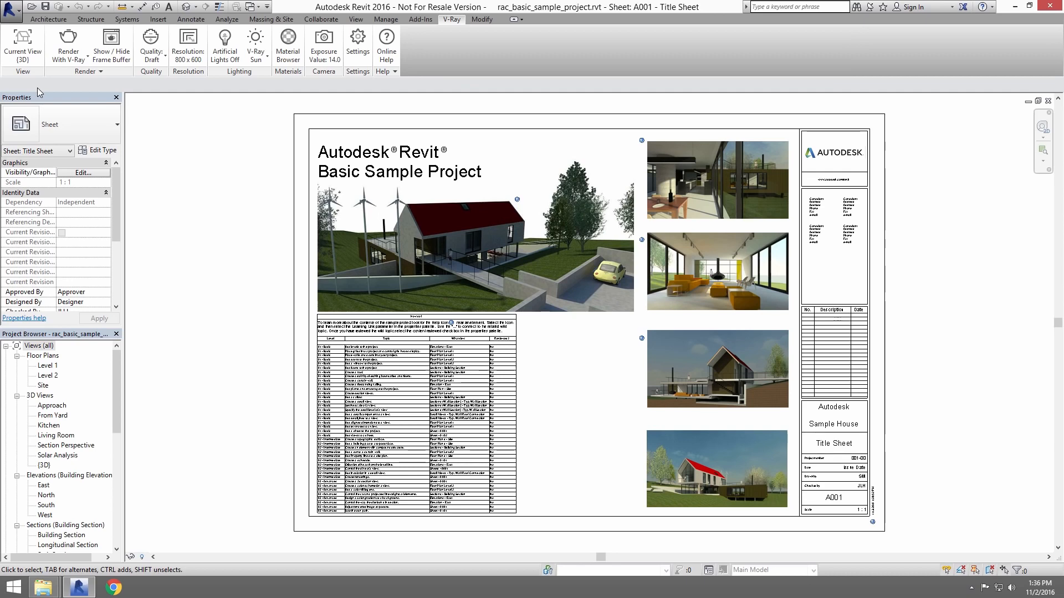
double_click(54, 416)
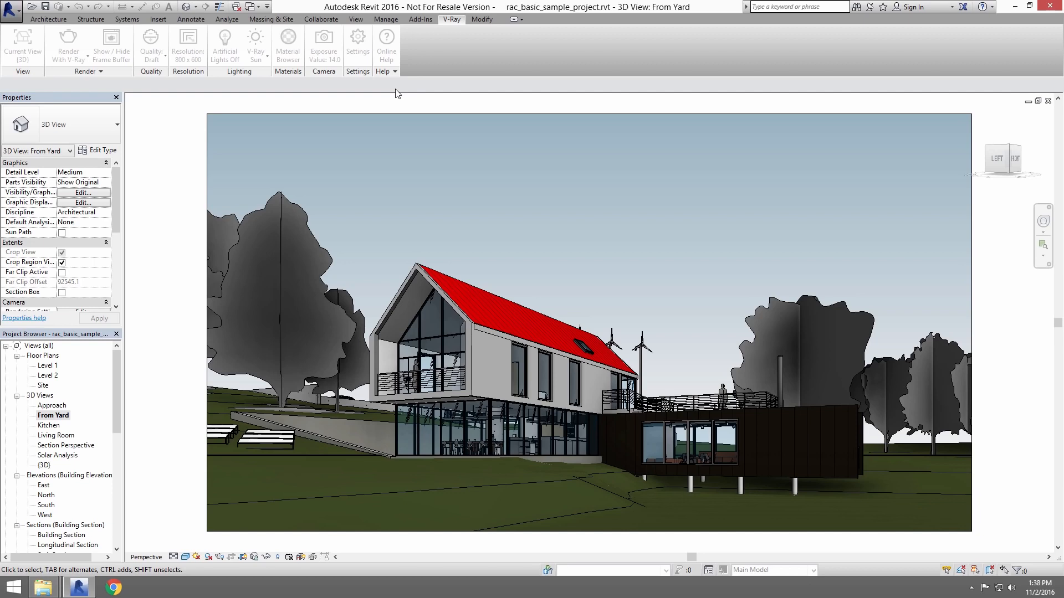
left_click(256, 8)
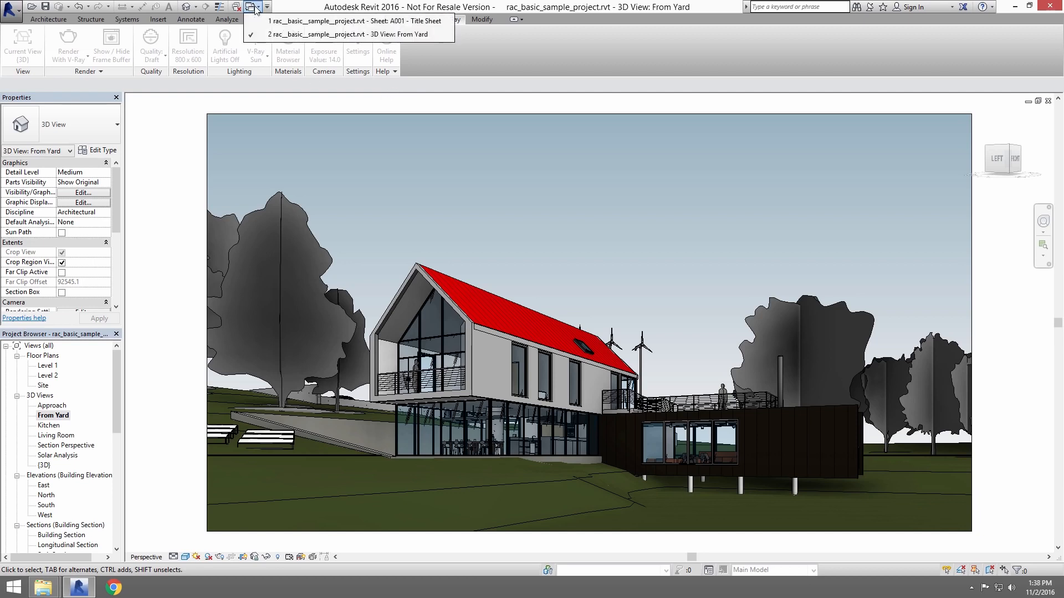
left_click(310, 21)
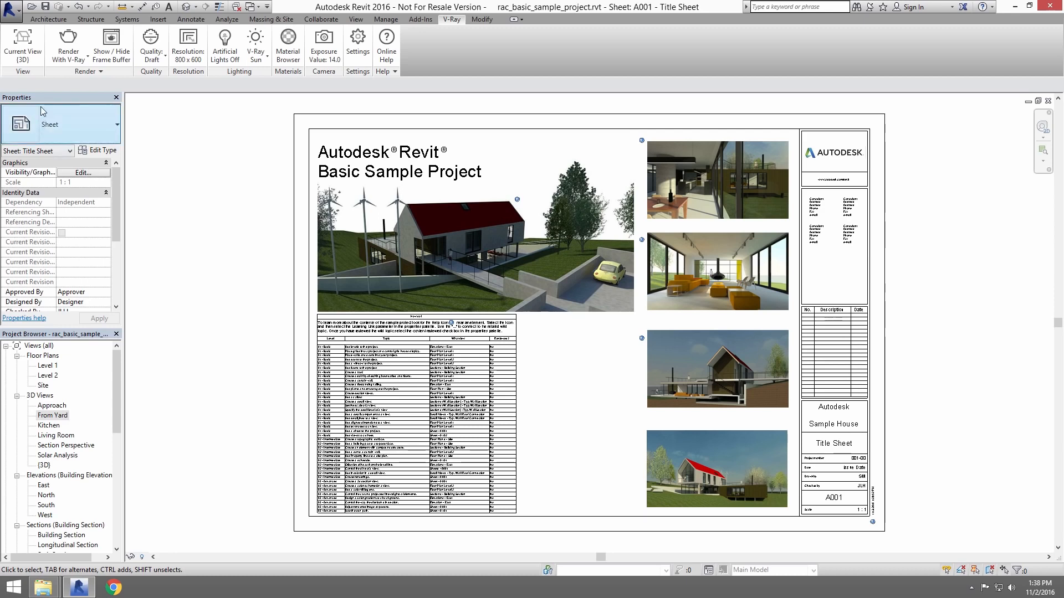
Choose From Yard as the V-Ray render view and set the render quality to Draft.
left_click(24, 58)
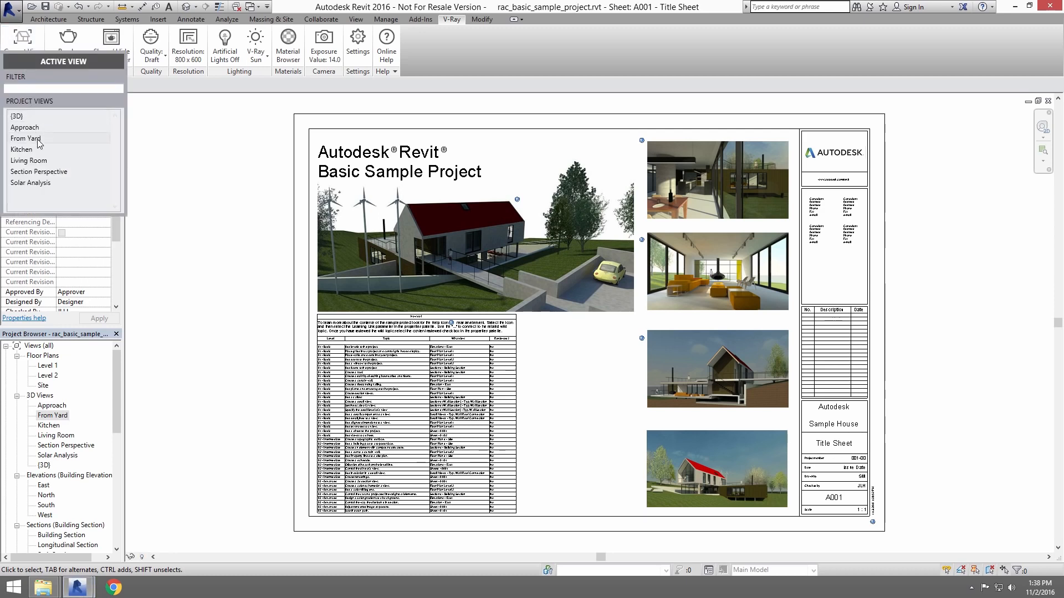
left_click(48, 140)
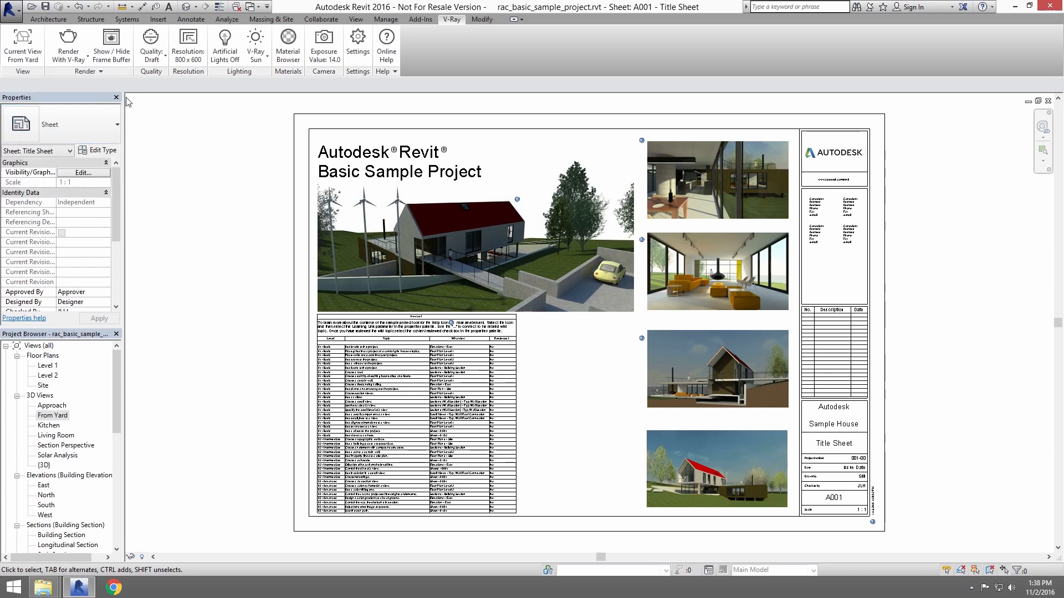
left_click(148, 62)
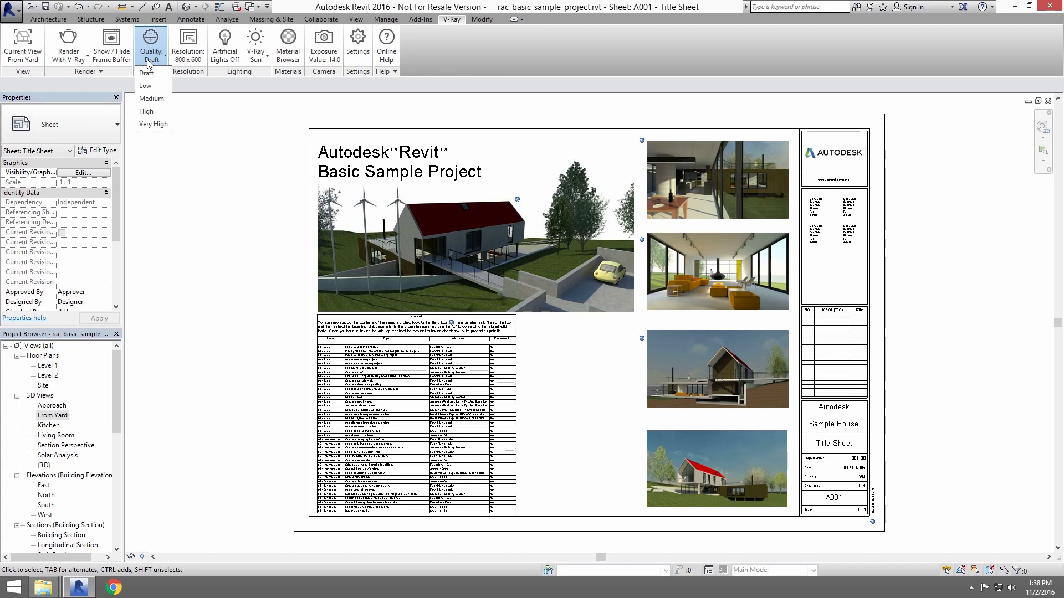
left_click(146, 72)
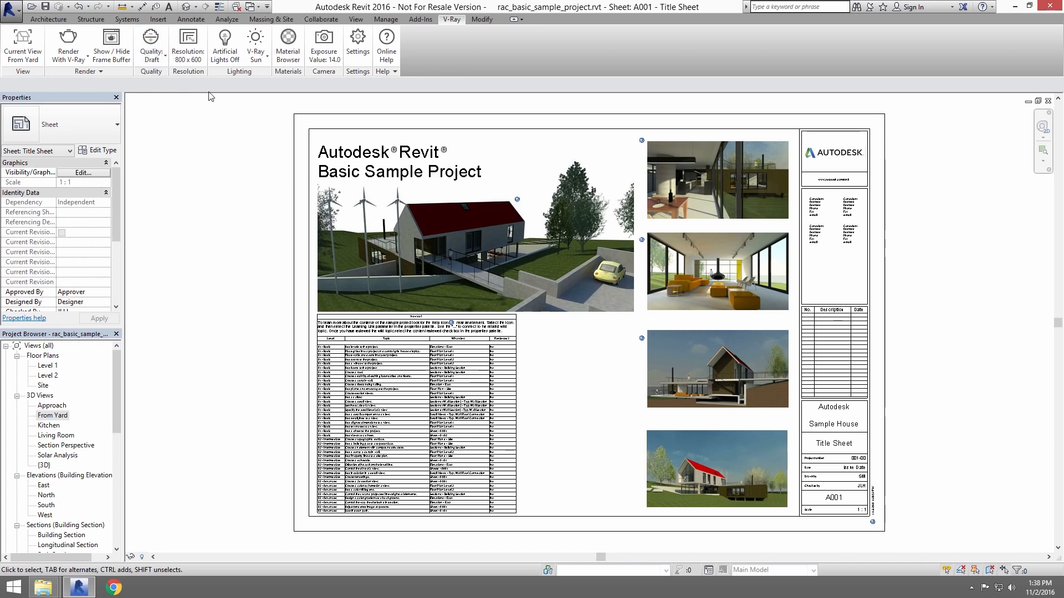
Try a crop-region render resolution for printer output at 96 DPI.
left_click(188, 47)
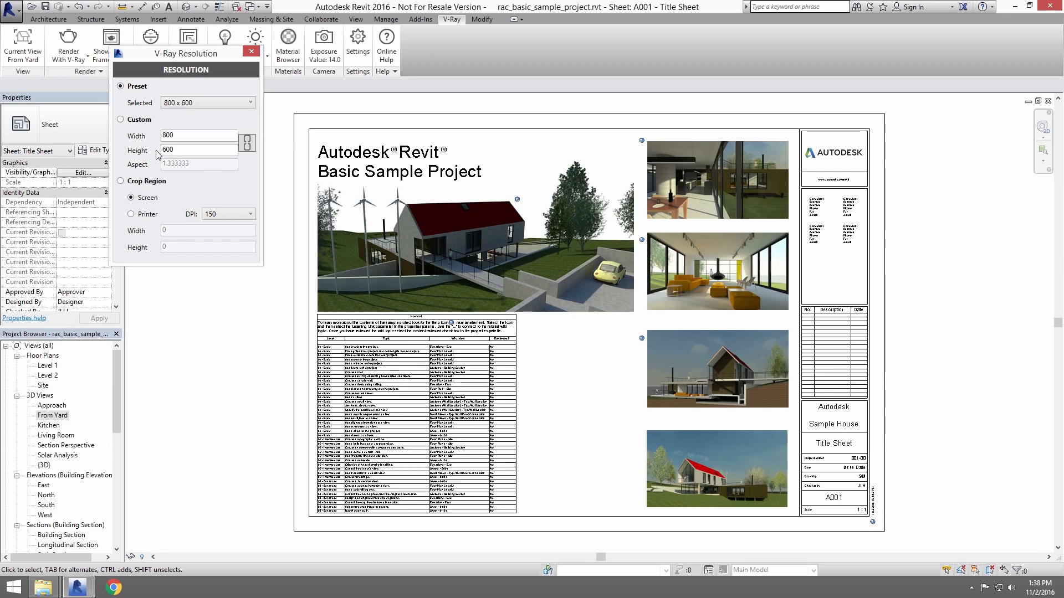
left_click(121, 181)
left_click(131, 214)
left_click(229, 214)
left_click(213, 234)
Set the V-Ray render resolution to the 800 x 450 preset and close the resolution settings.
left_click(120, 87)
left_click(175, 103)
scroll(192, 126, "up", 1)
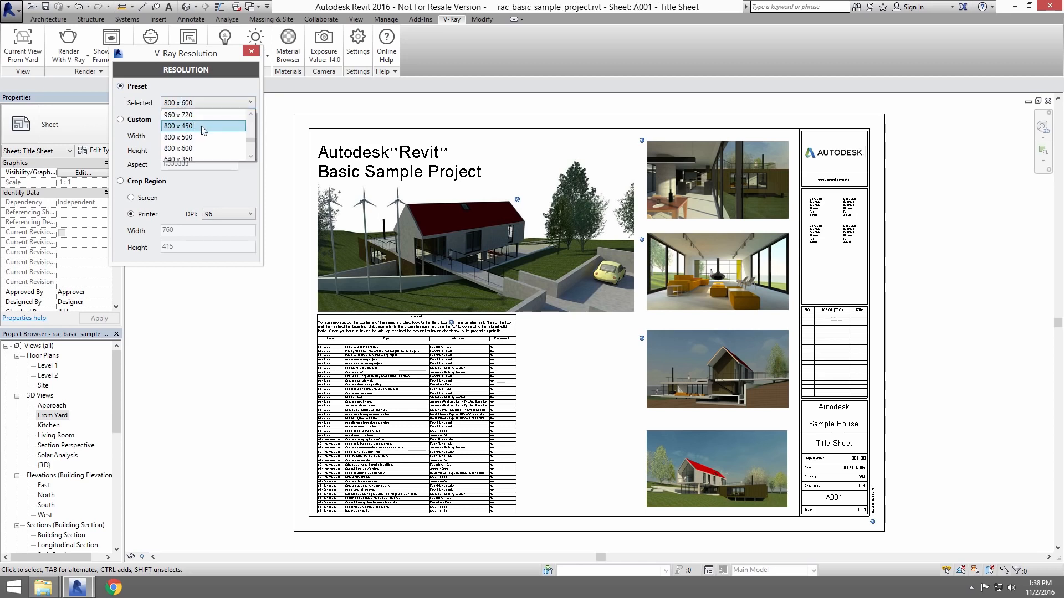
left_click(198, 126)
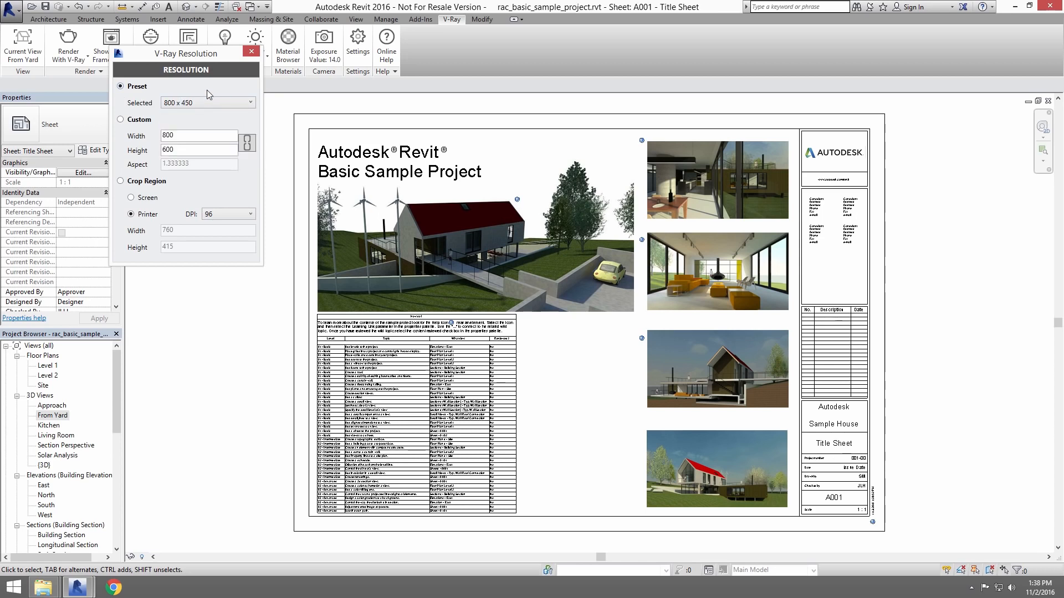
left_click_drag(207, 55, 216, 96)
left_click(262, 94)
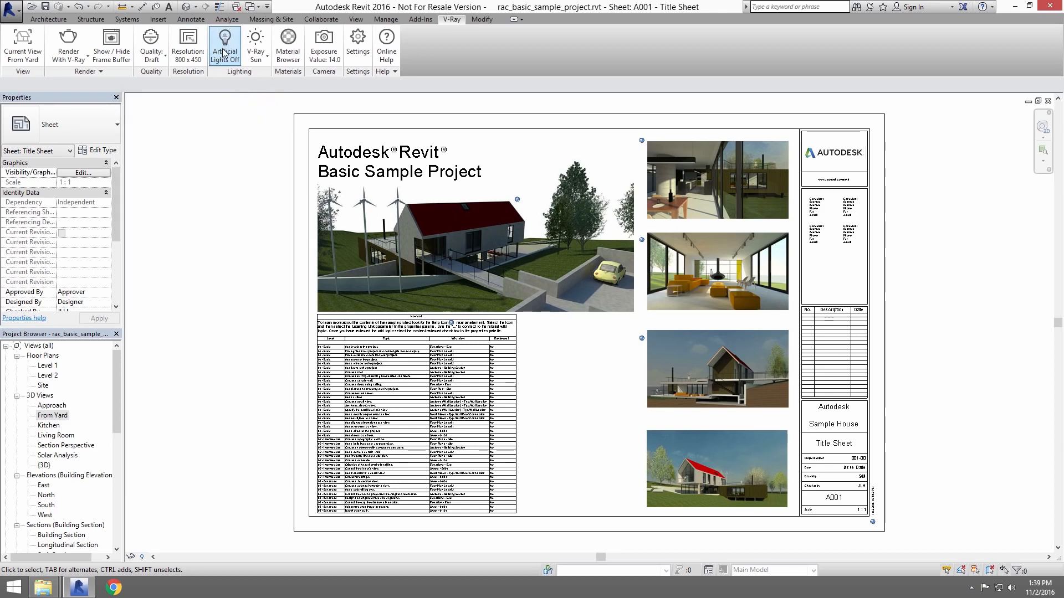
Set the environment light to V-Ray Sun and close its settings without changing them.
left_click(265, 63)
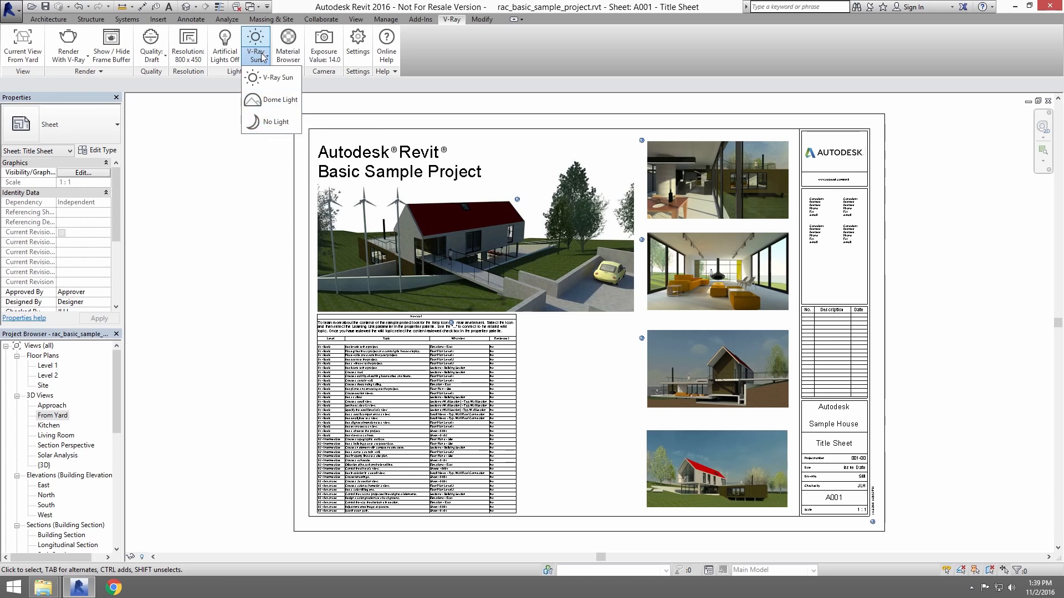
left_click(278, 77)
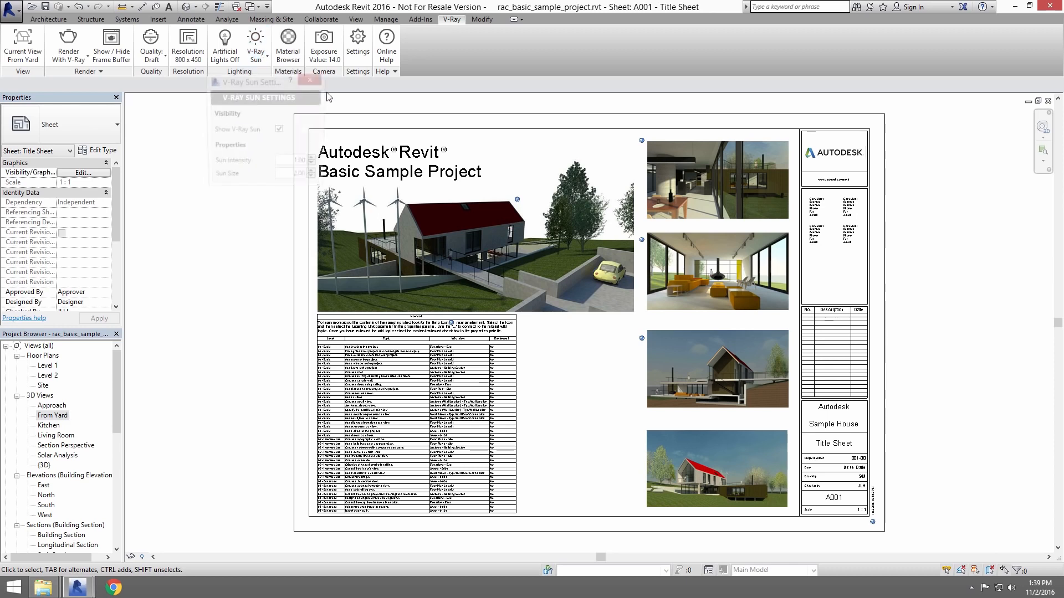
left_click(312, 79)
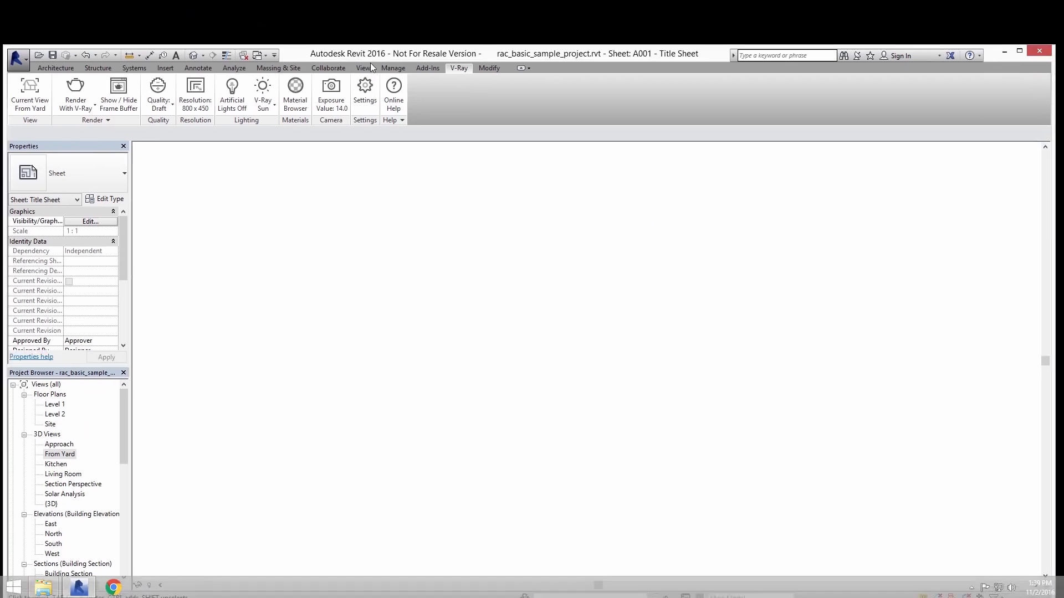
Snap the Revit window to half of the screen and start a V-Ray RT render of the From Yard view.
left_click_drag(370, 62, 1052, 139)
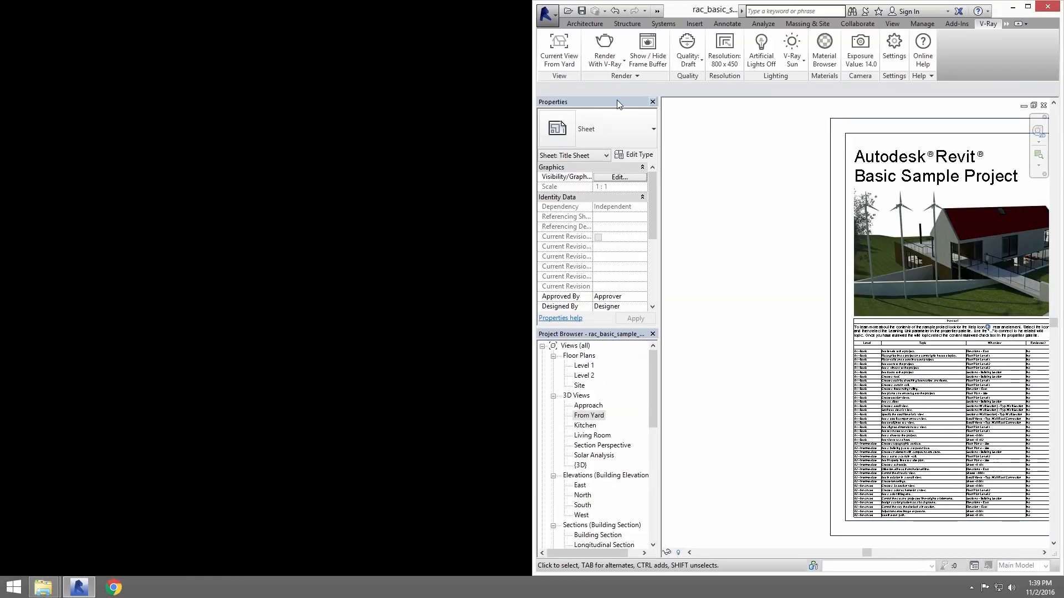
left_click(612, 65)
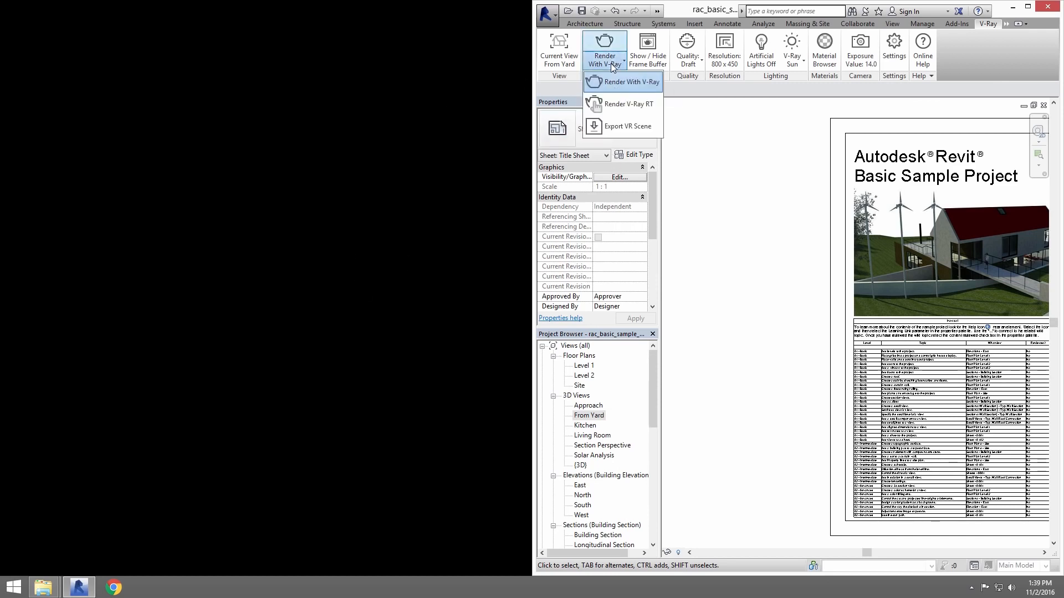
left_click(623, 104)
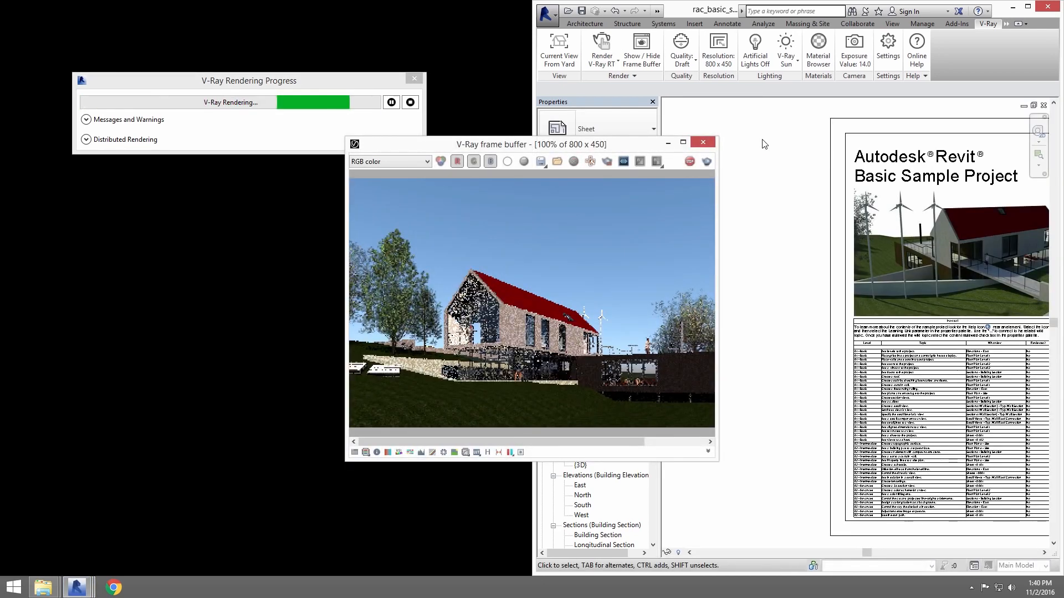
Close the V-Ray frame buffer and the rendering progress window, and maximize the Revit window.
left_click(702, 143)
left_click(415, 79)
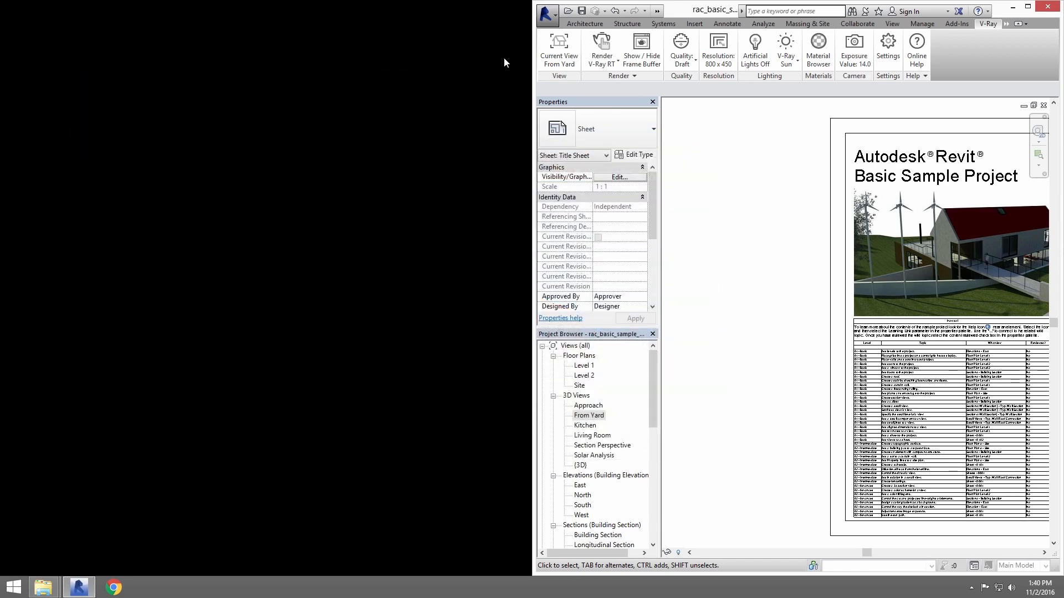
double_click(708, 6)
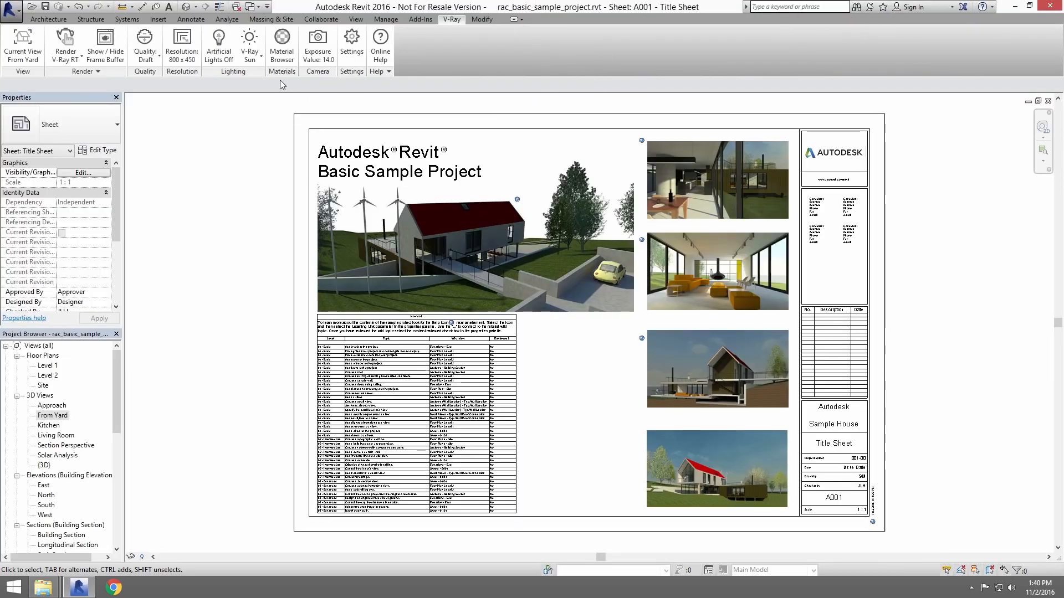
Open the V-Ray Material Browser, move it clear of the ribbon and filter the project materials by "grass".
left_click(282, 44)
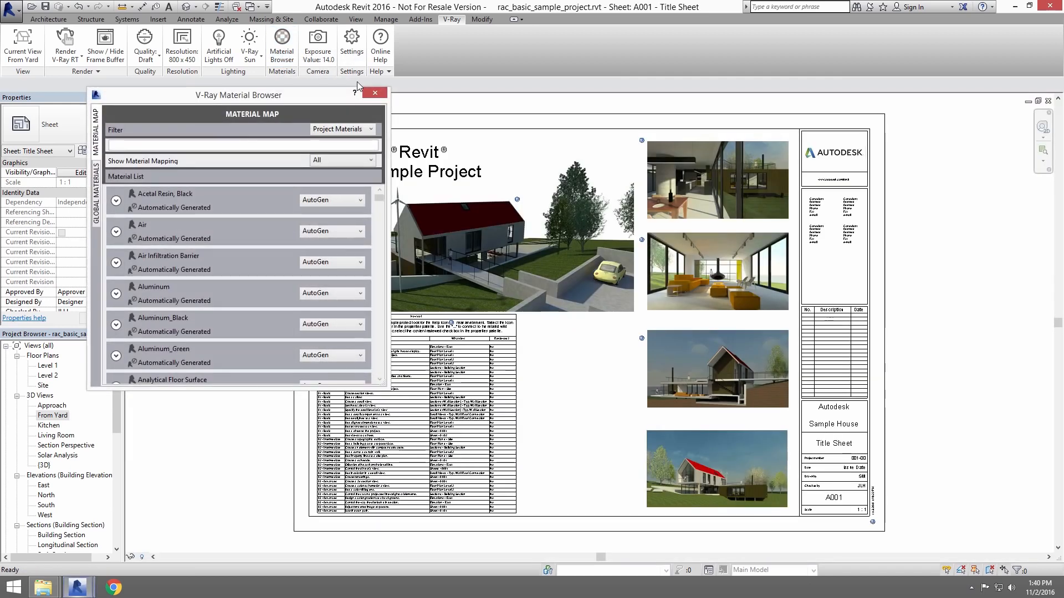
left_click_drag(281, 95, 855, 137)
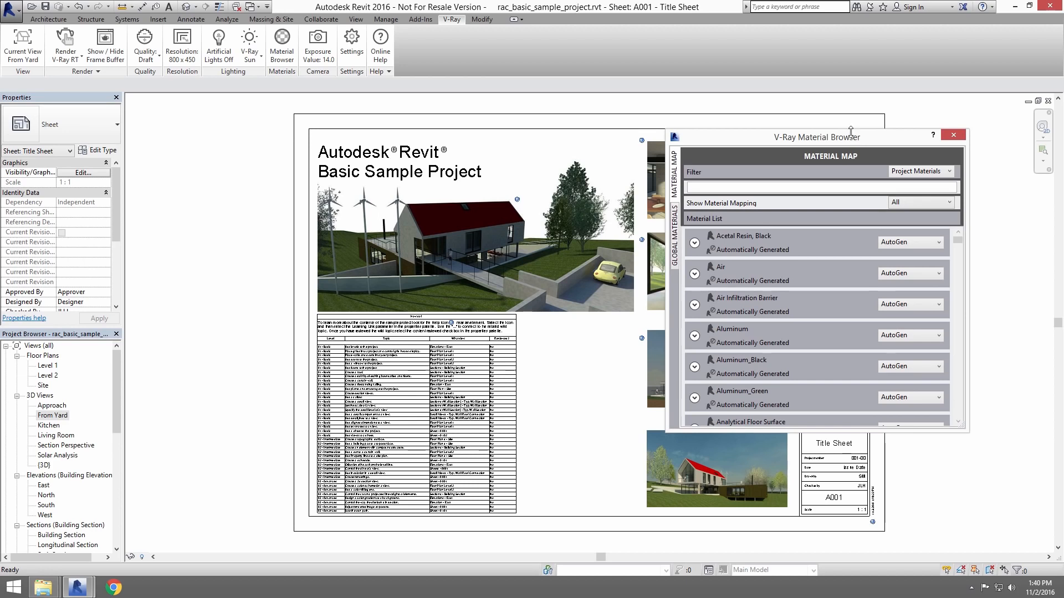
left_click_drag(844, 144, 831, 163)
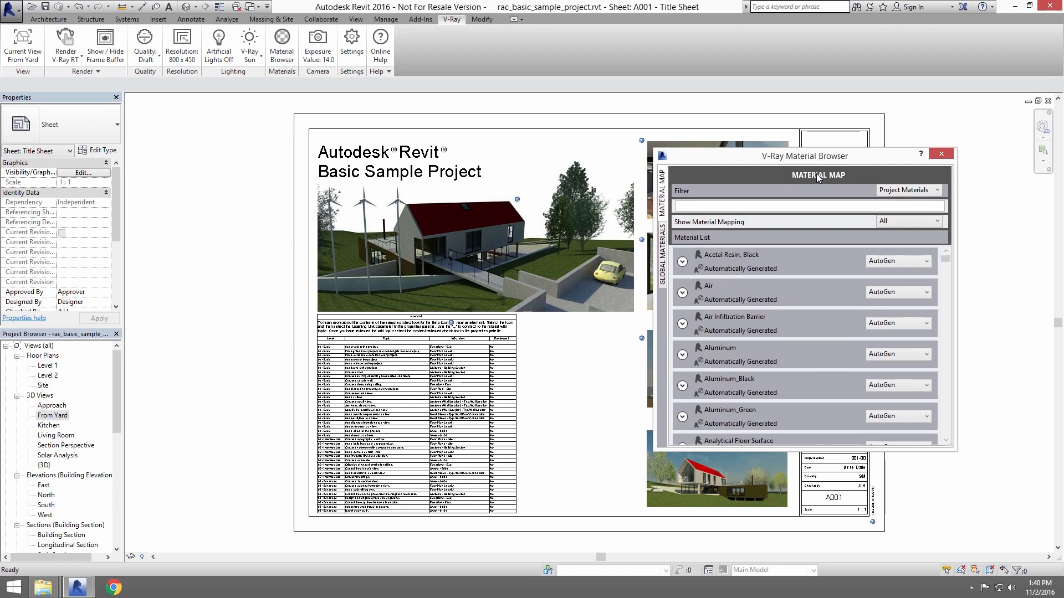
left_click(806, 205)
type("grass")
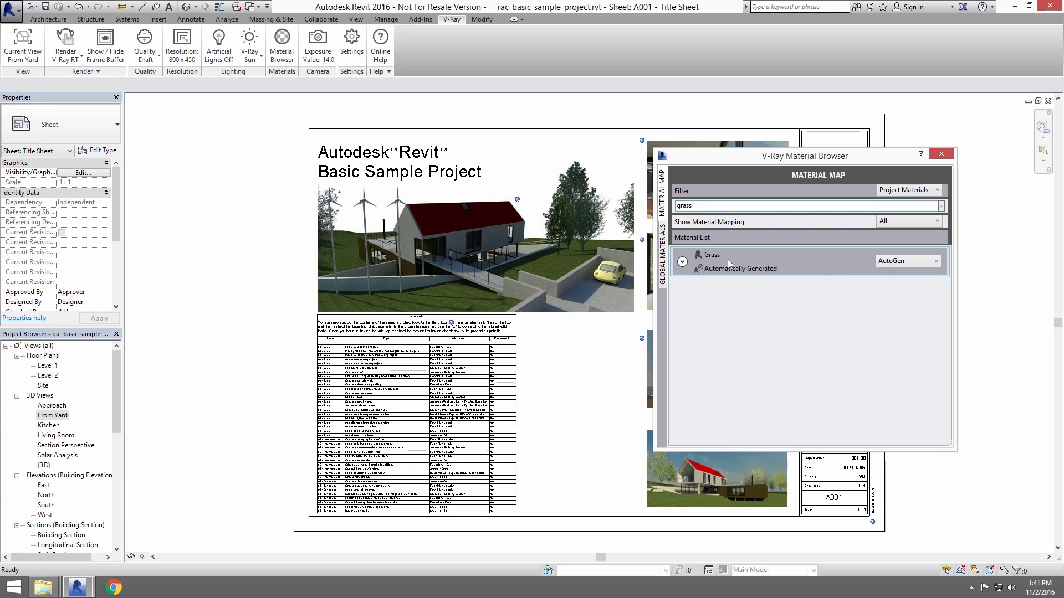
Map the Grass material to a VRayMaterial using Green_Grass_Dark.vrmat from the Grass folder on the desktop.
left_click(682, 262)
left_click(896, 265)
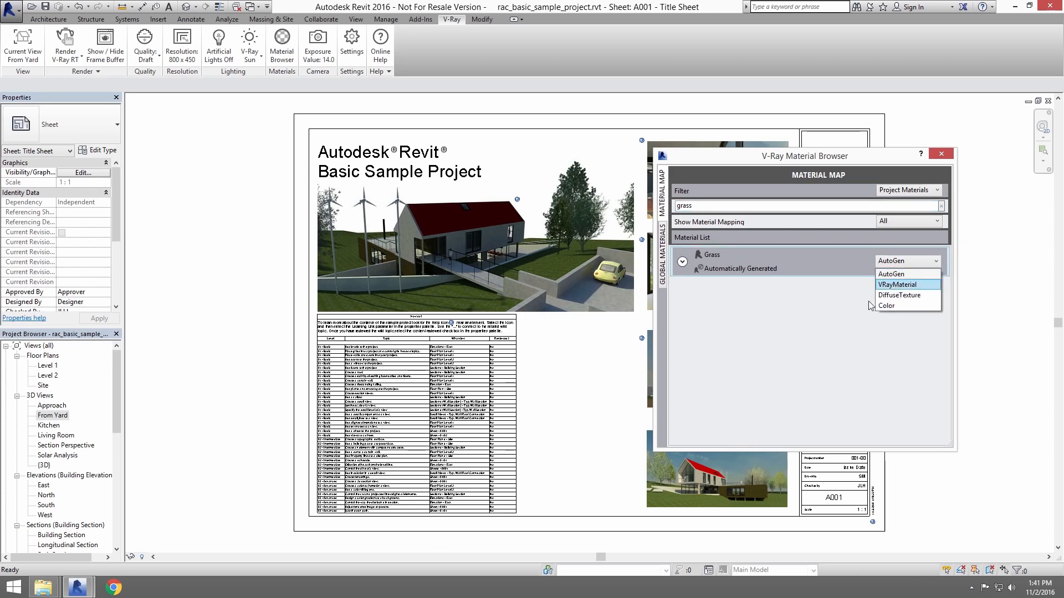
left_click(897, 284)
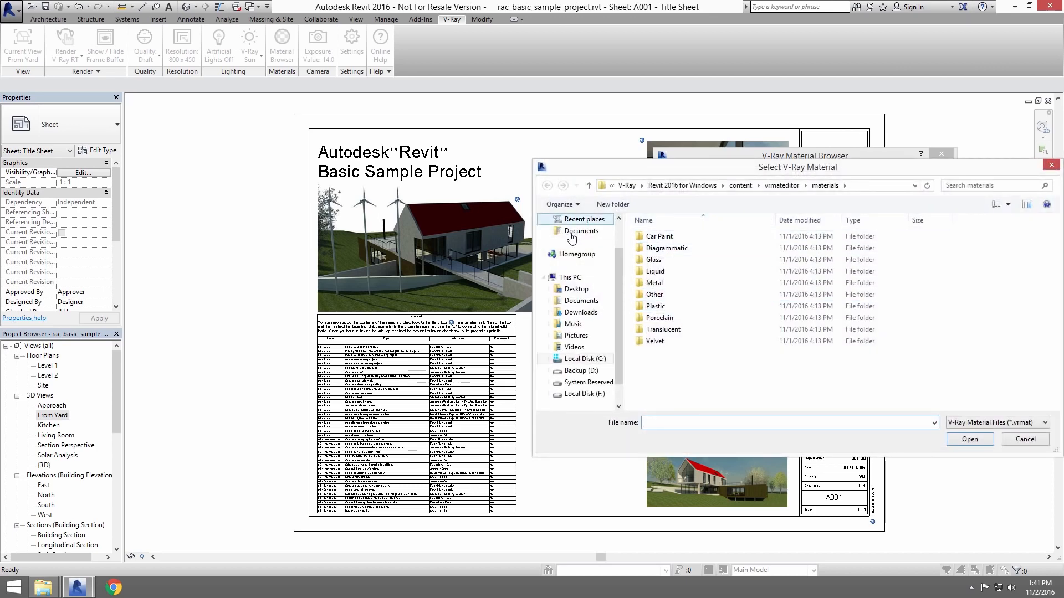
scroll(615, 266, "up", 2)
left_click(588, 239)
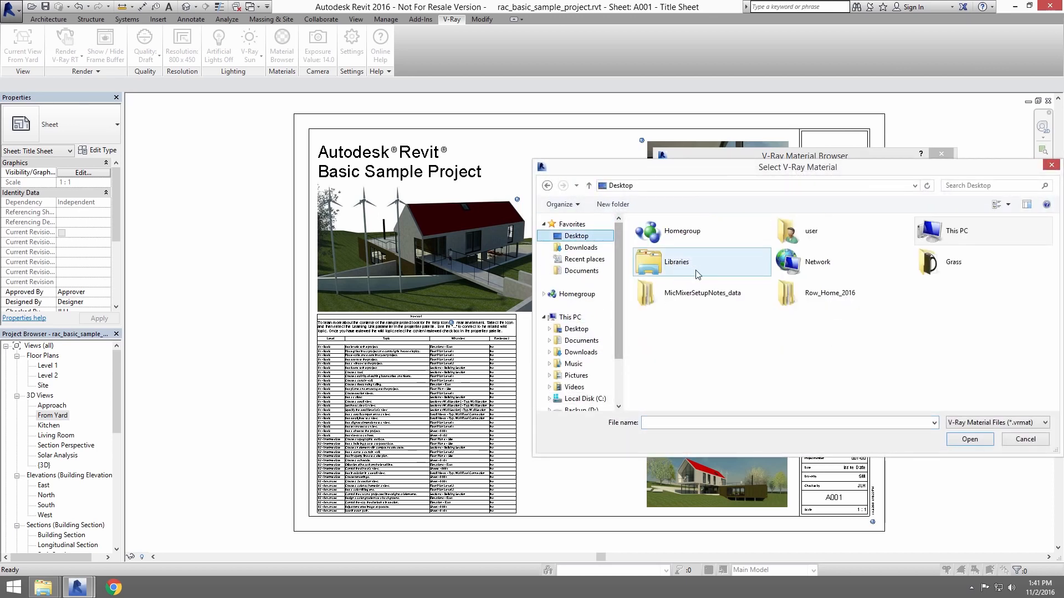
double_click(936, 265)
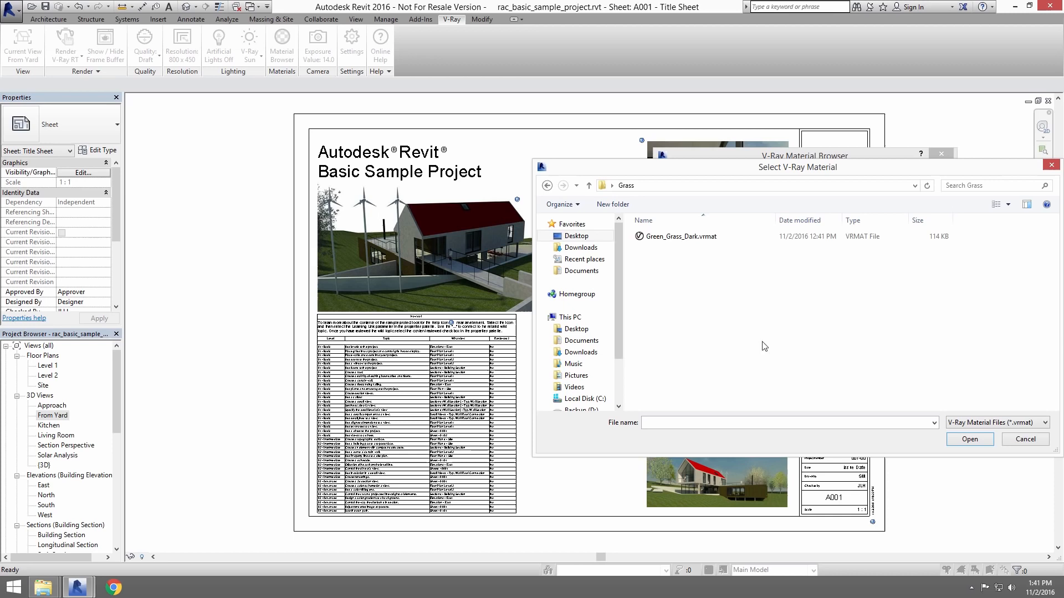
left_click(694, 239)
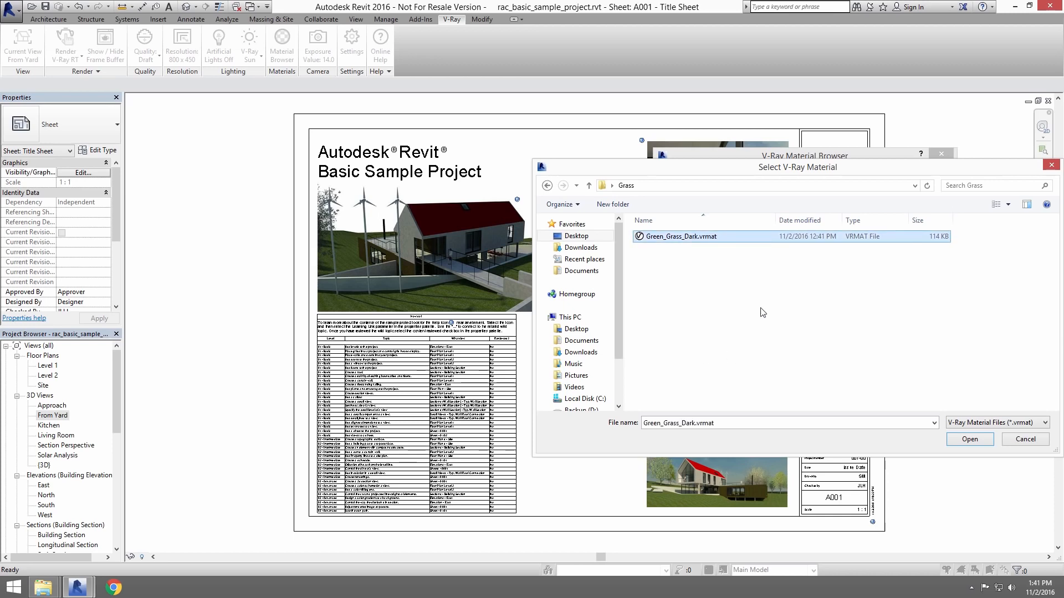
left_click(990, 442)
Set the grass V-Ray material's sample size width and height to 10000 mm and its rotation to 39, and close the Material Browser.
left_click(682, 262)
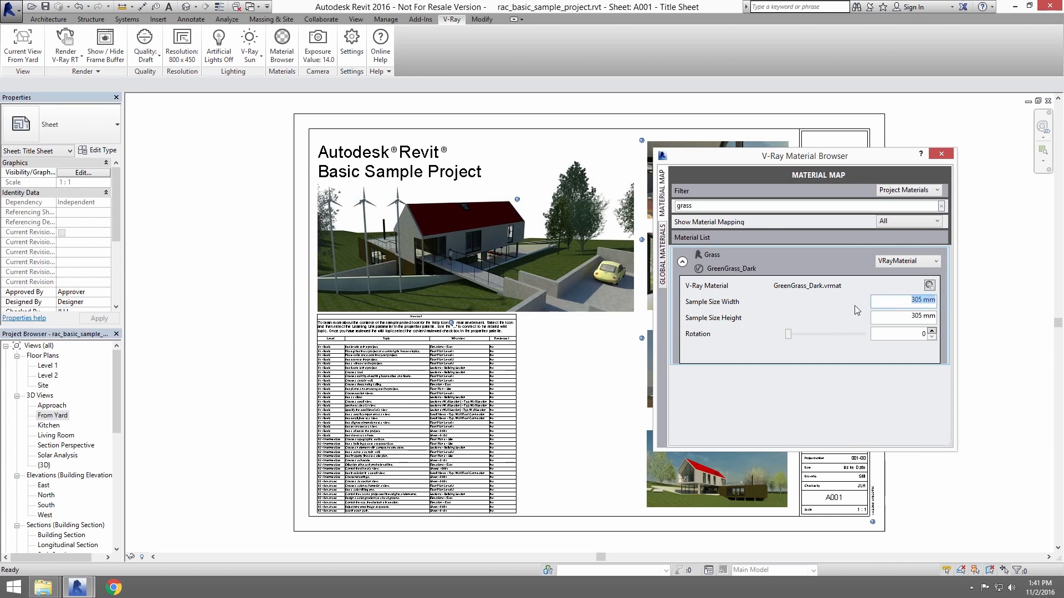
type("10000")
key("Tab")
type("1")
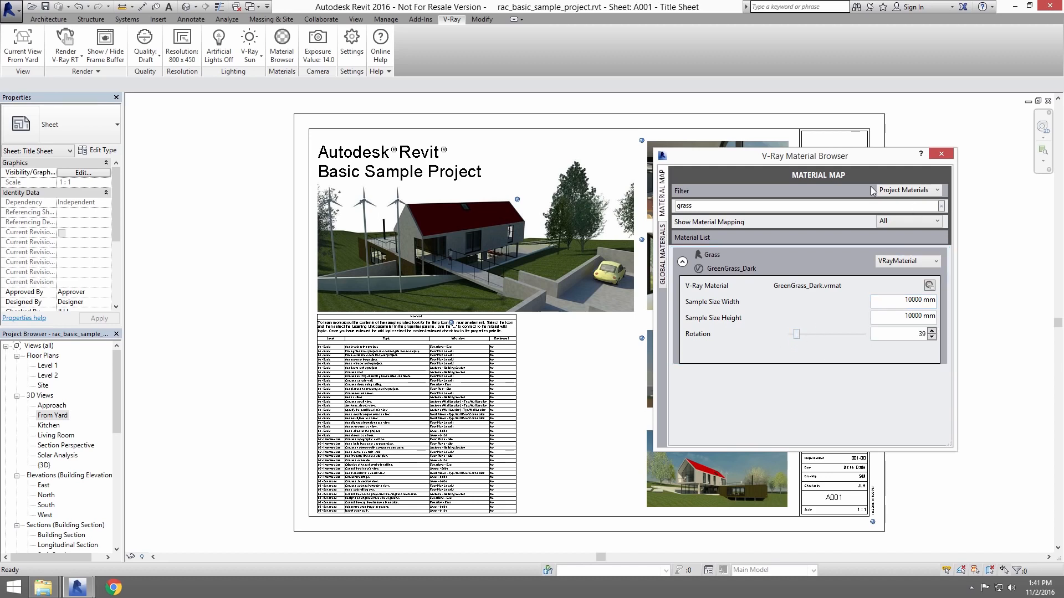
left_click(941, 153)
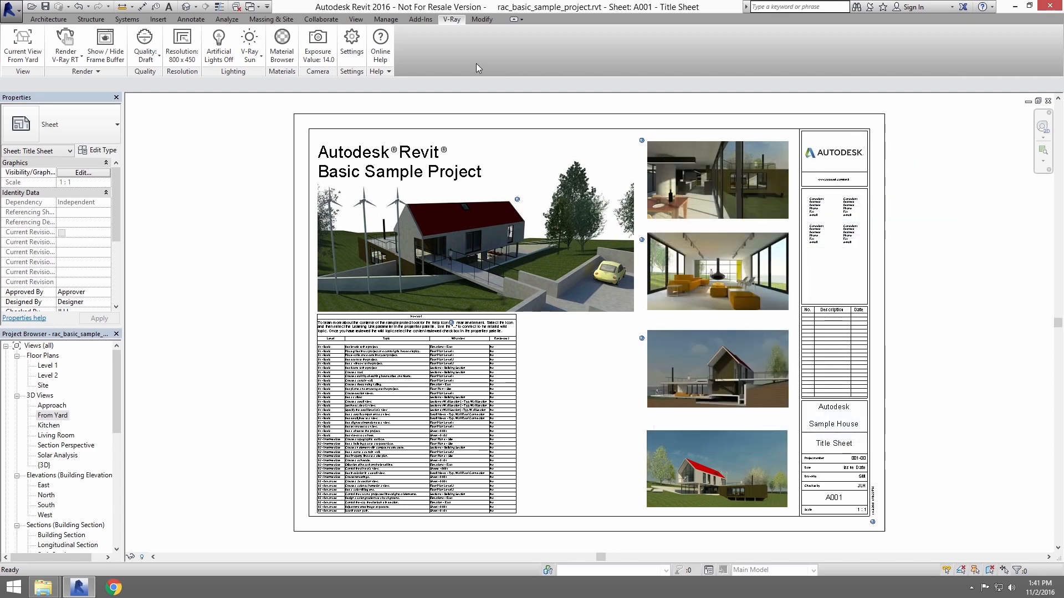
Open the V-Ray settings, examine the RT engine, shading and performance options, and close them.
left_click(352, 45)
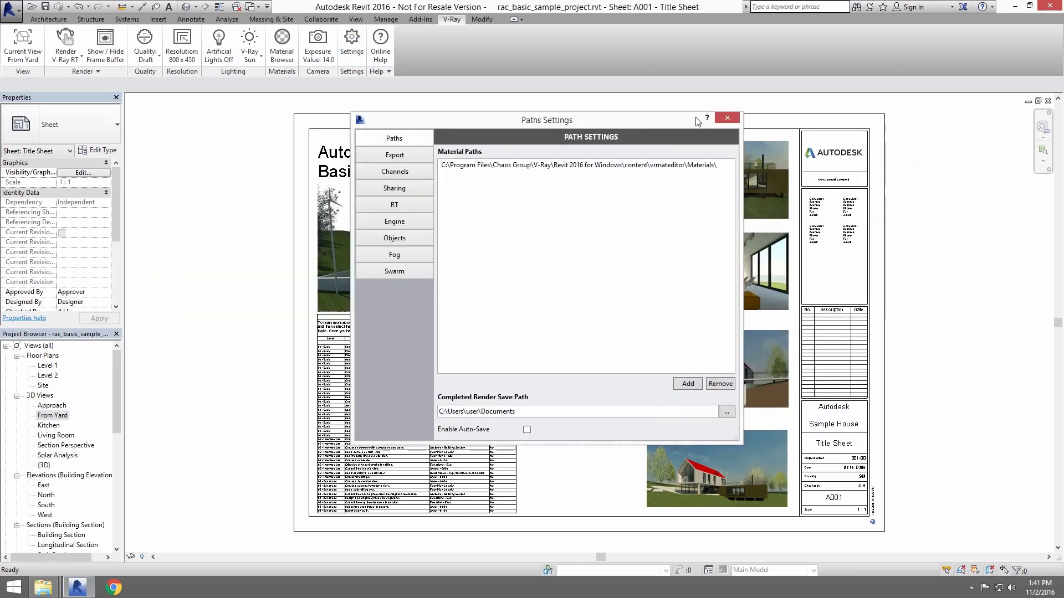
left_click_drag(697, 122, 763, 122)
left_click(478, 204)
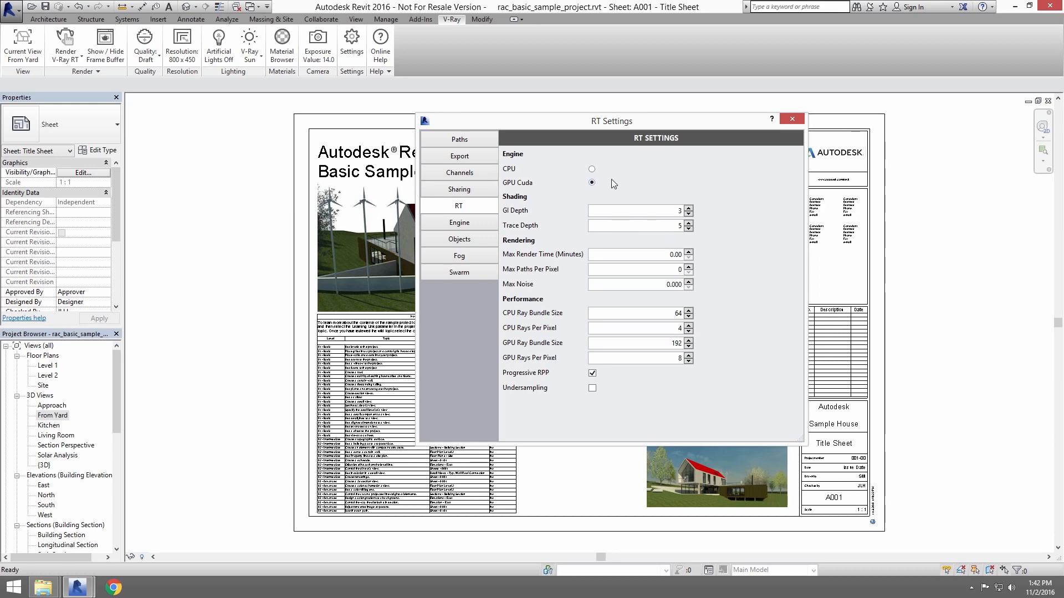
left_click(796, 119)
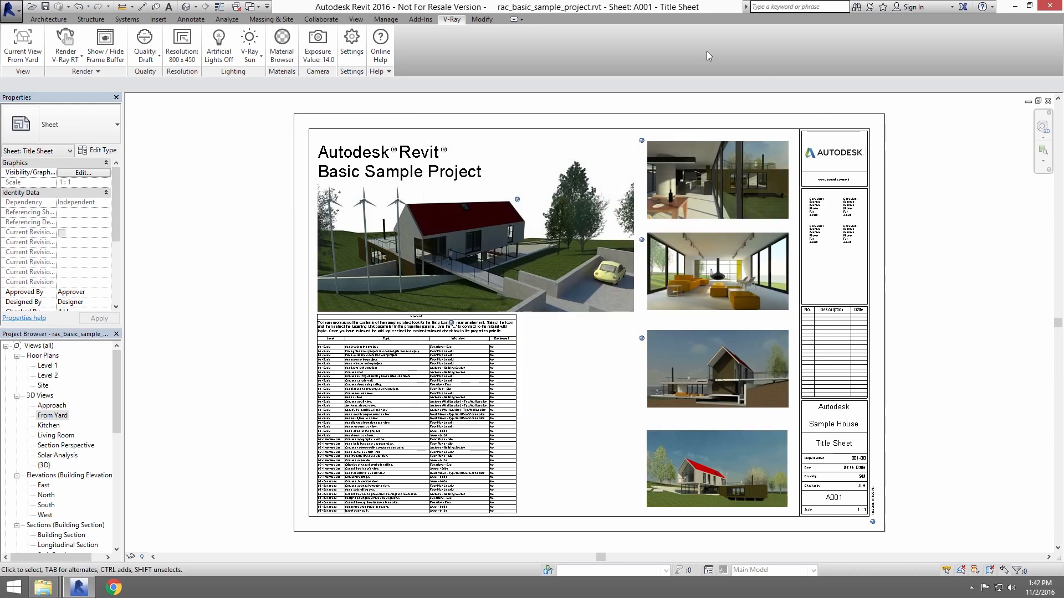
Start a V-Ray RT render, reposition the frame buffer and snap the Revit window to half of the screen beside it.
left_click(65, 42)
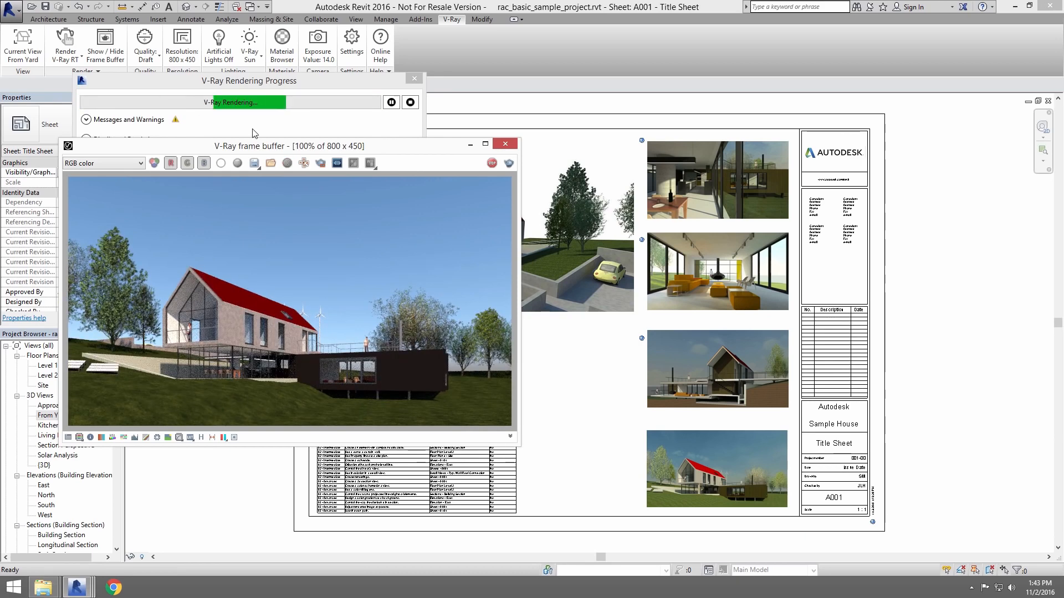
left_click_drag(256, 144, 205, 144)
left_click(1029, 6)
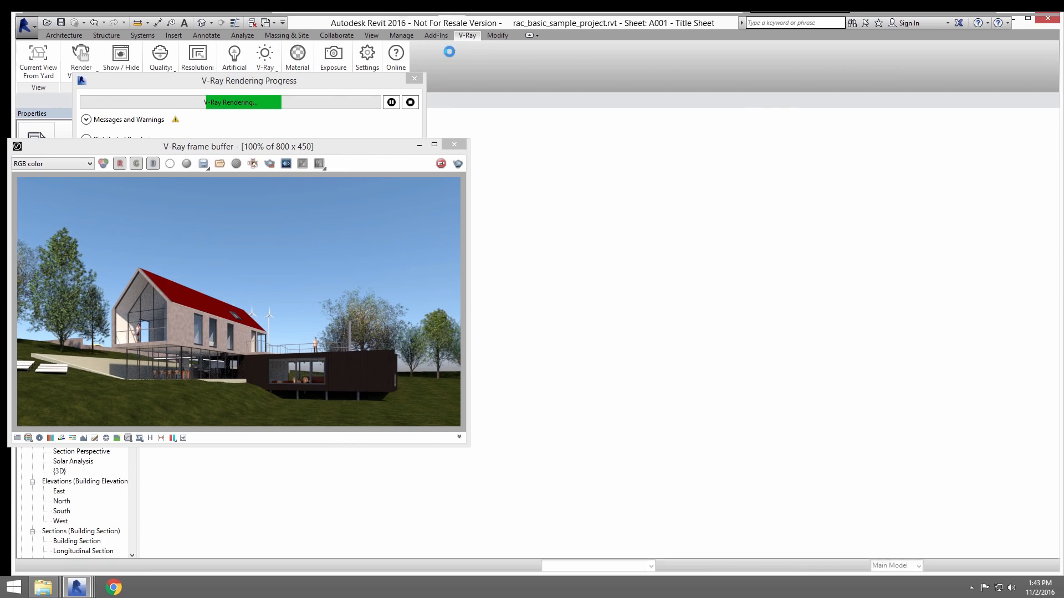
key("super+Right")
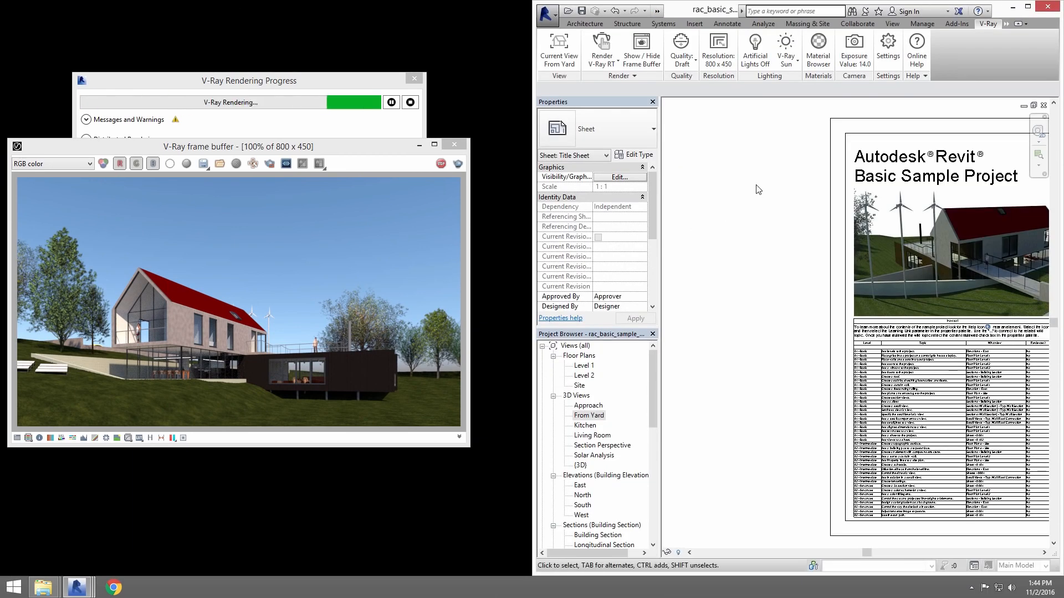
Switch from the title sheet to the open From Yard 3D view while the RT render keeps running.
left_click(657, 10)
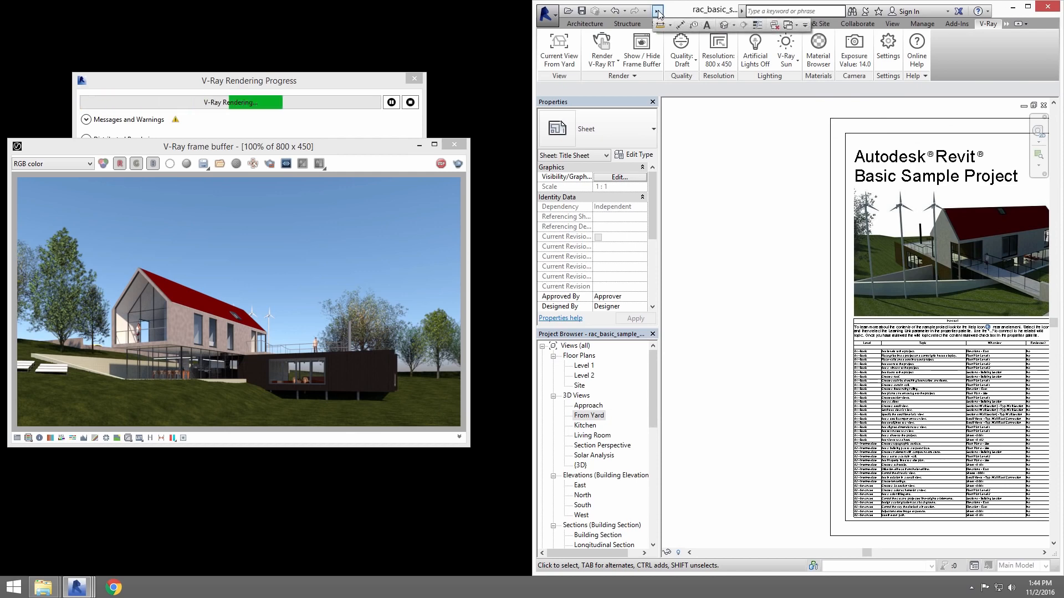
left_click(791, 28)
left_click(812, 57)
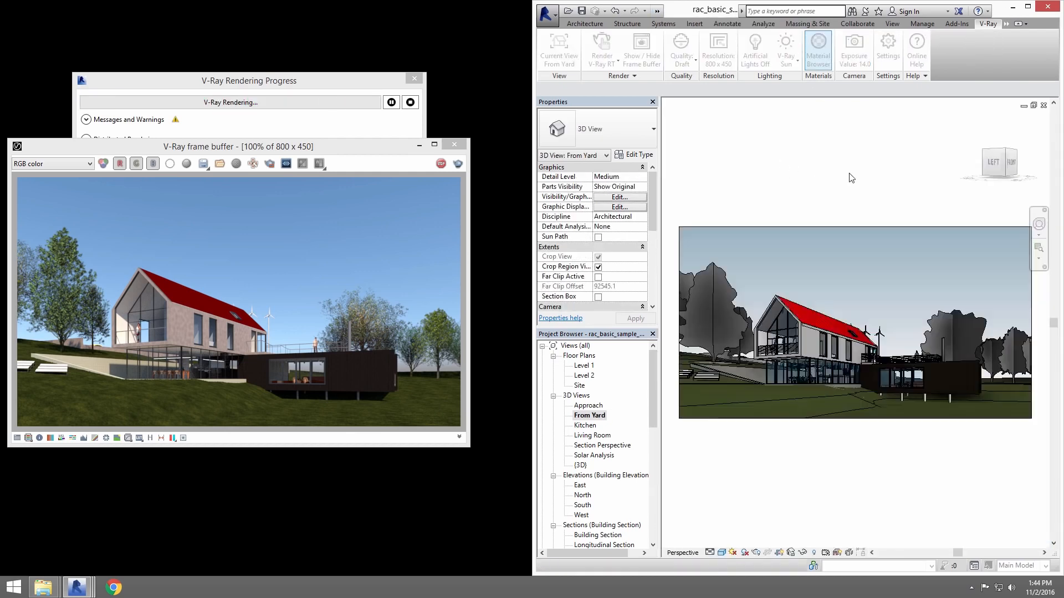
Move the From Yard camera closer to the house and reframe it with the SteeringWheels, and close the wheel.
left_click(1036, 225)
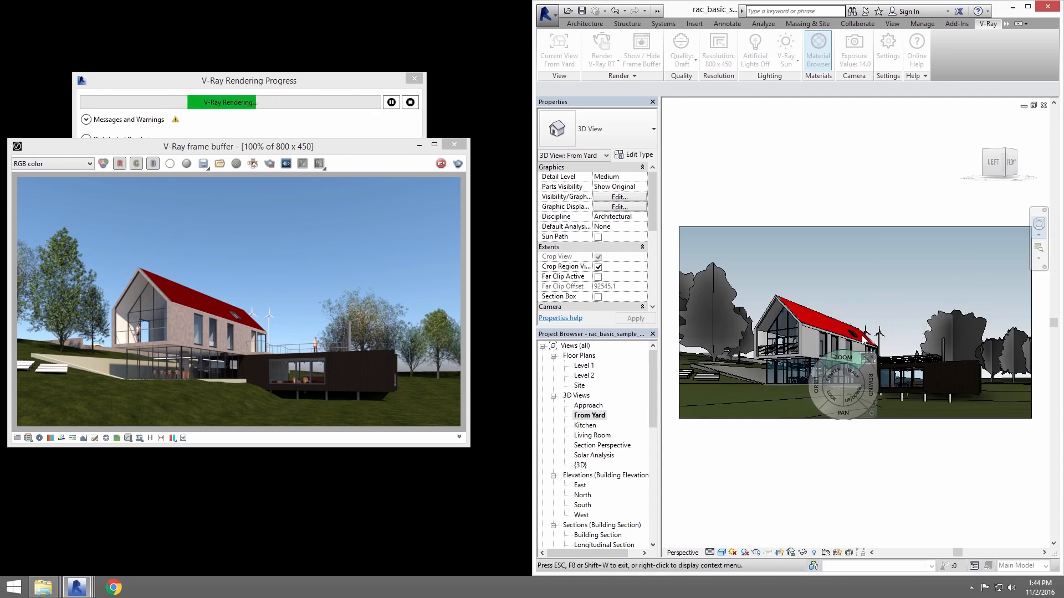
left_click_drag(823, 371, 828, 483)
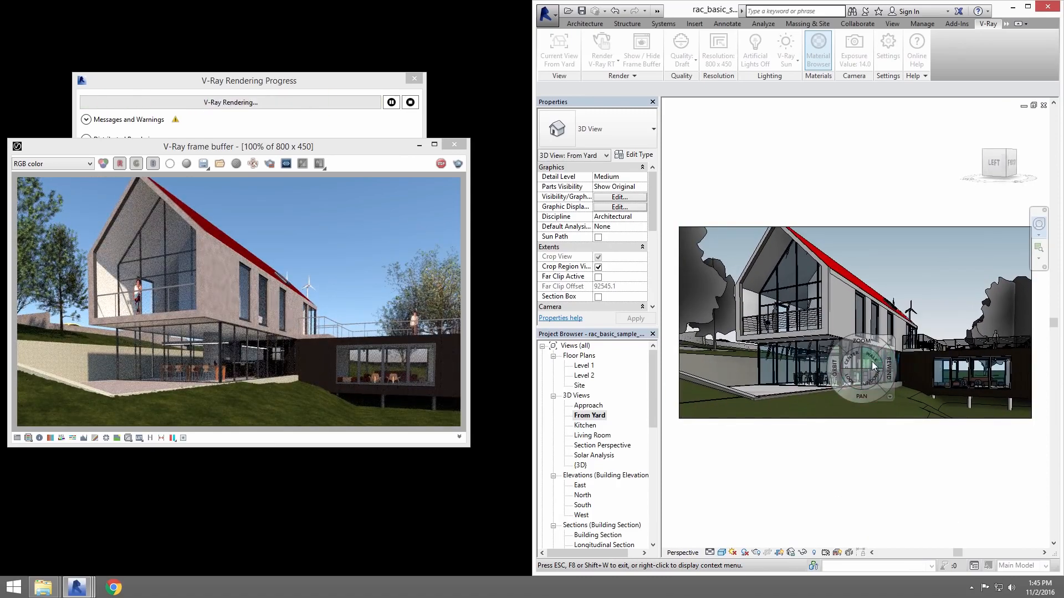
left_click_drag(872, 361, 843, 490)
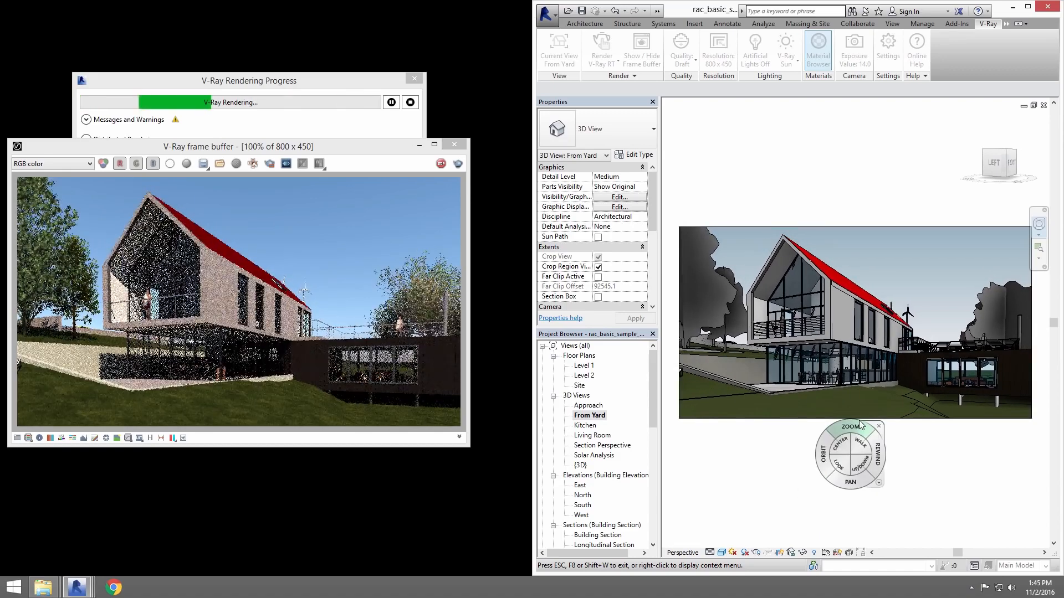
left_click_drag(868, 445, 893, 446)
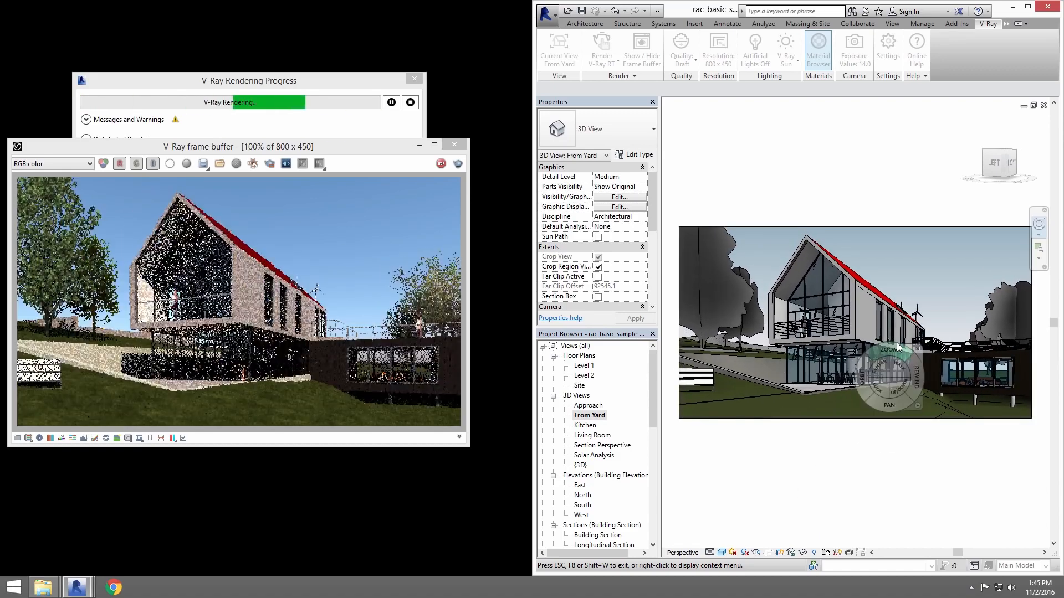
left_click_drag(893, 404, 892, 403)
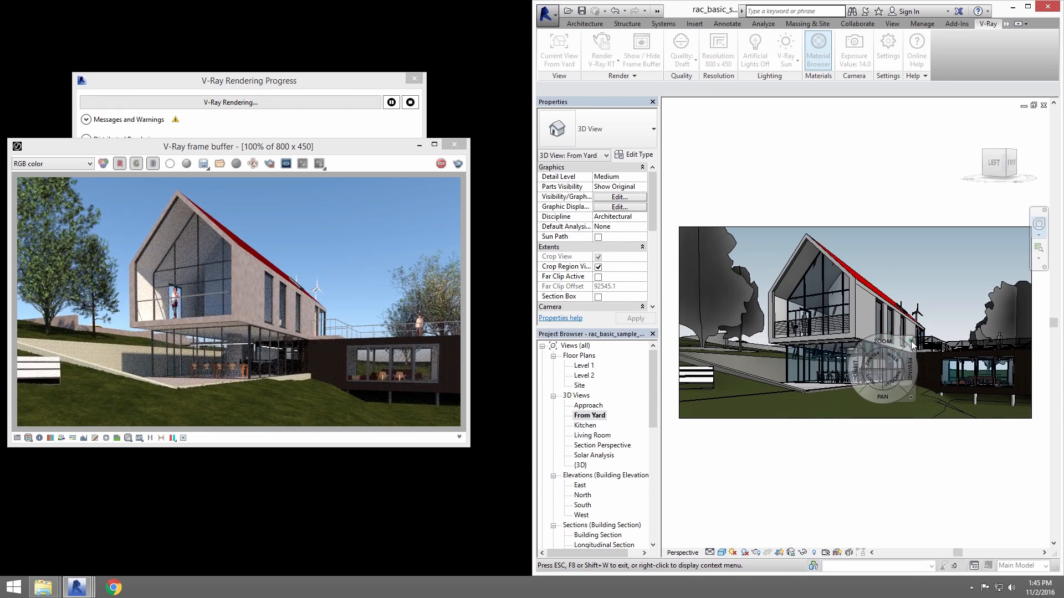
key("Escape")
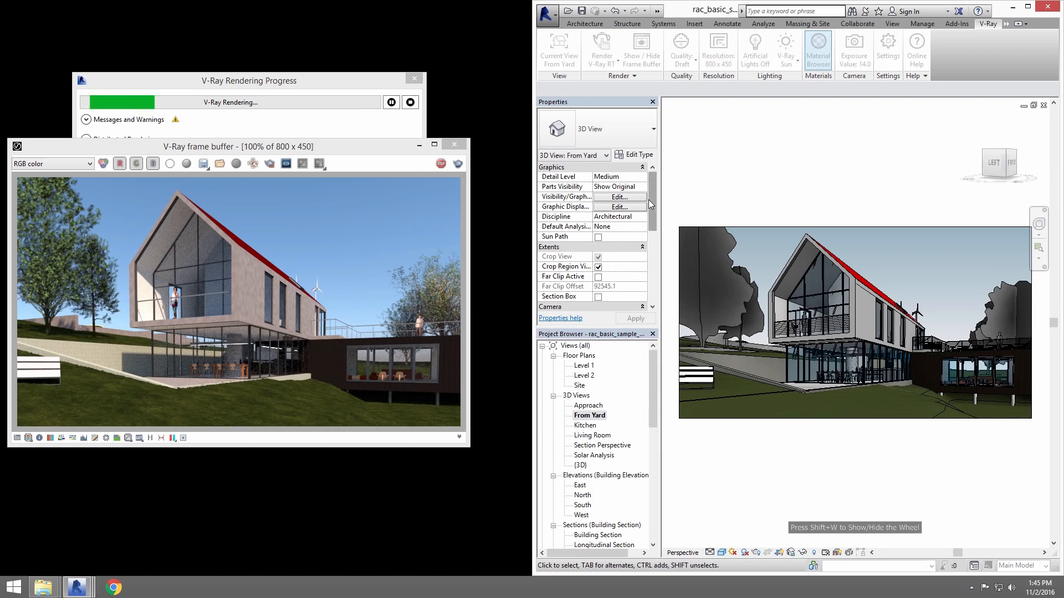
Open the Sun Settings from the From Yard view's rendering settings and place the dialog clear of the frame buffer.
scroll(653, 215, "down", 4)
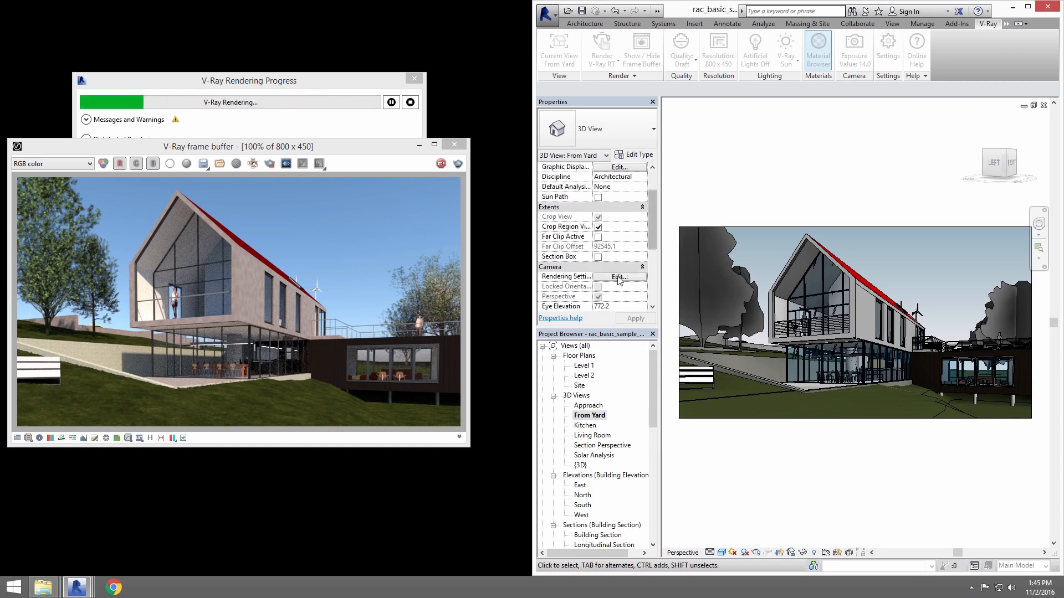
left_click(618, 276)
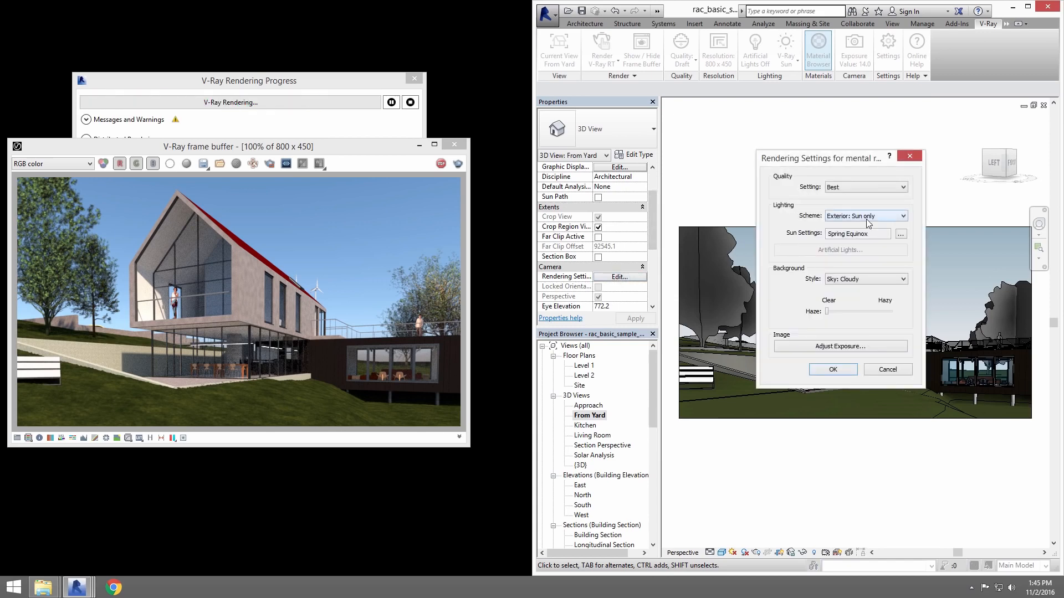
left_click(901, 234)
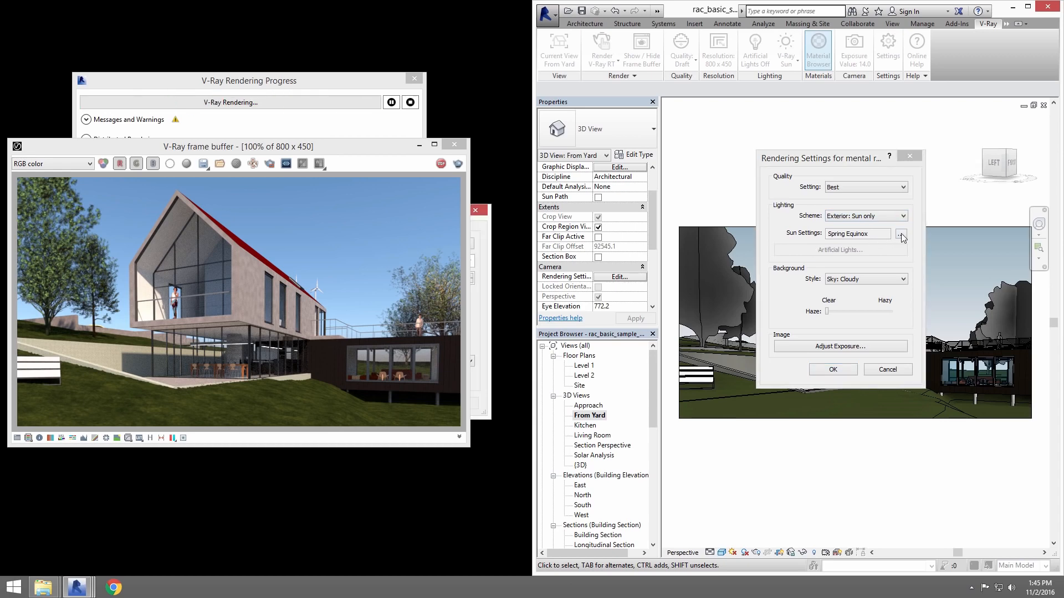
left_click_drag(333, 148, 288, 148)
left_click_drag(437, 214, 840, 255)
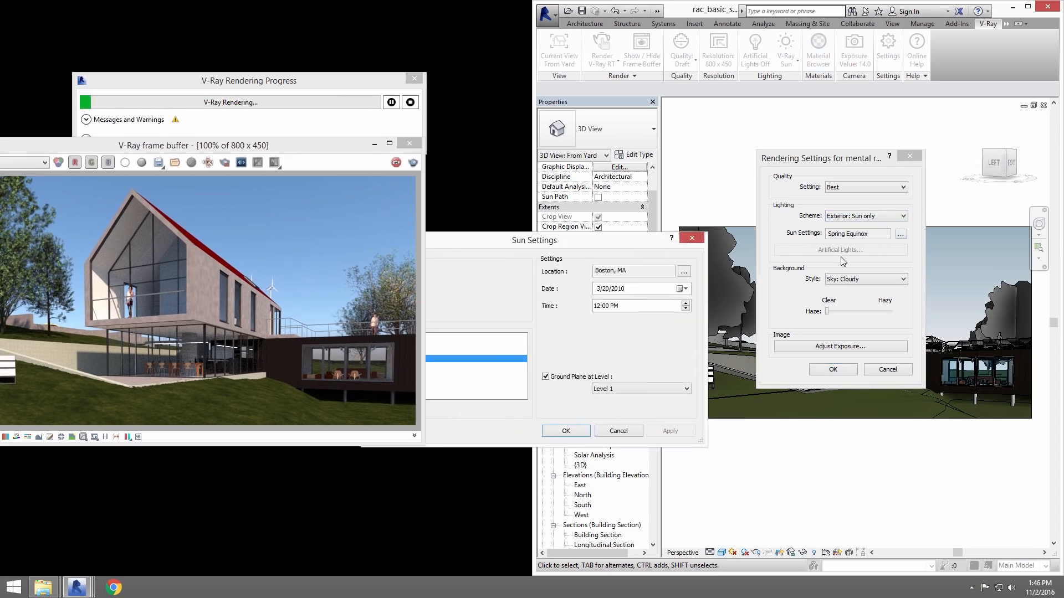
left_click_drag(280, 150, 352, 152)
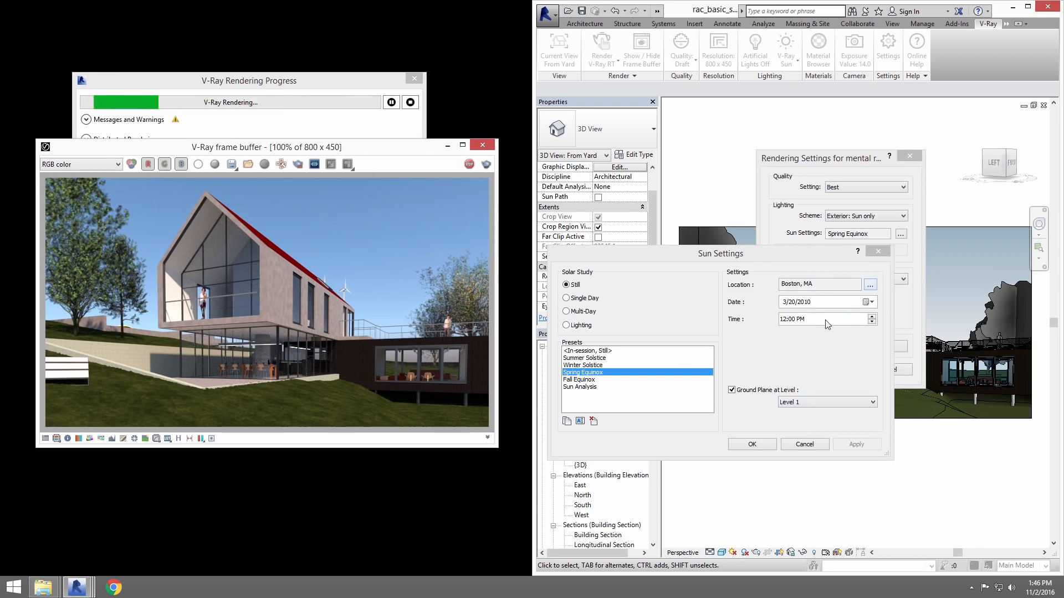
Set the Spring Equinox preset's time to 3:00 PM and apply it.
left_click(784, 319)
type("3")
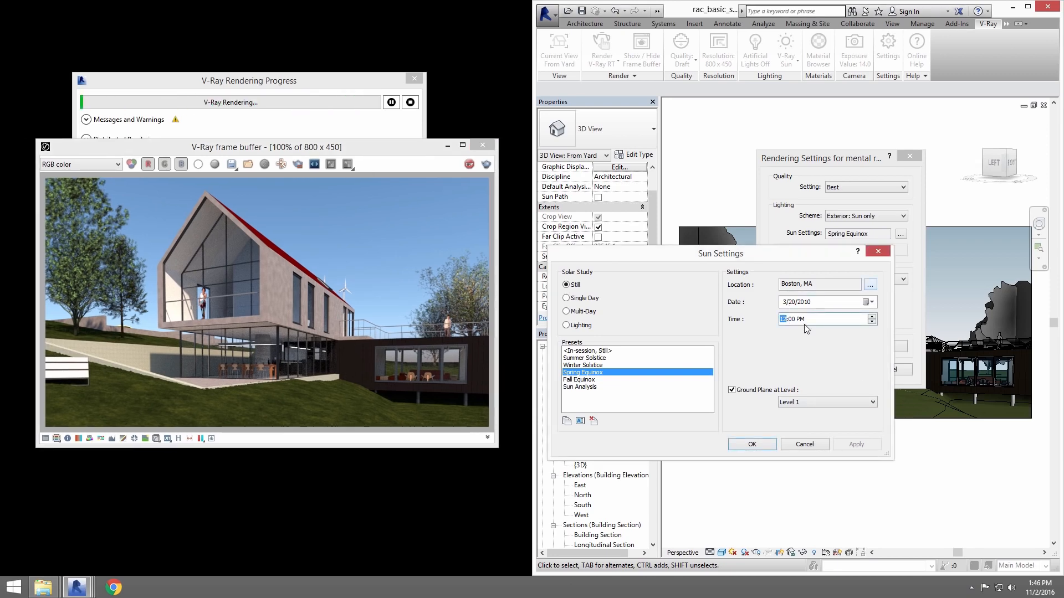
left_click(791, 302)
left_click(860, 444)
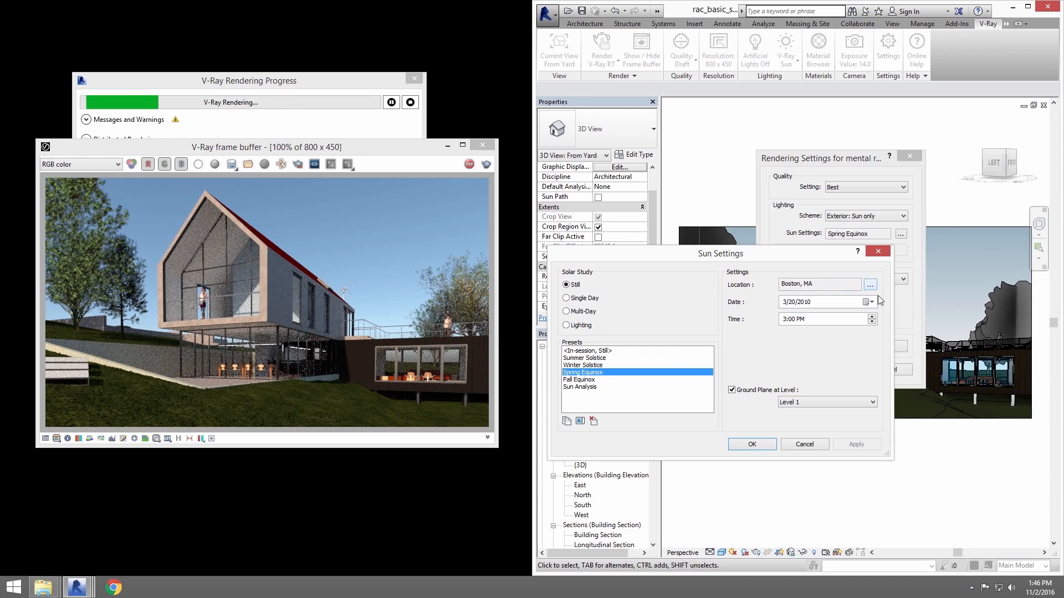
Set the month of the sun study date to 8 and apply the change.
left_click(786, 319)
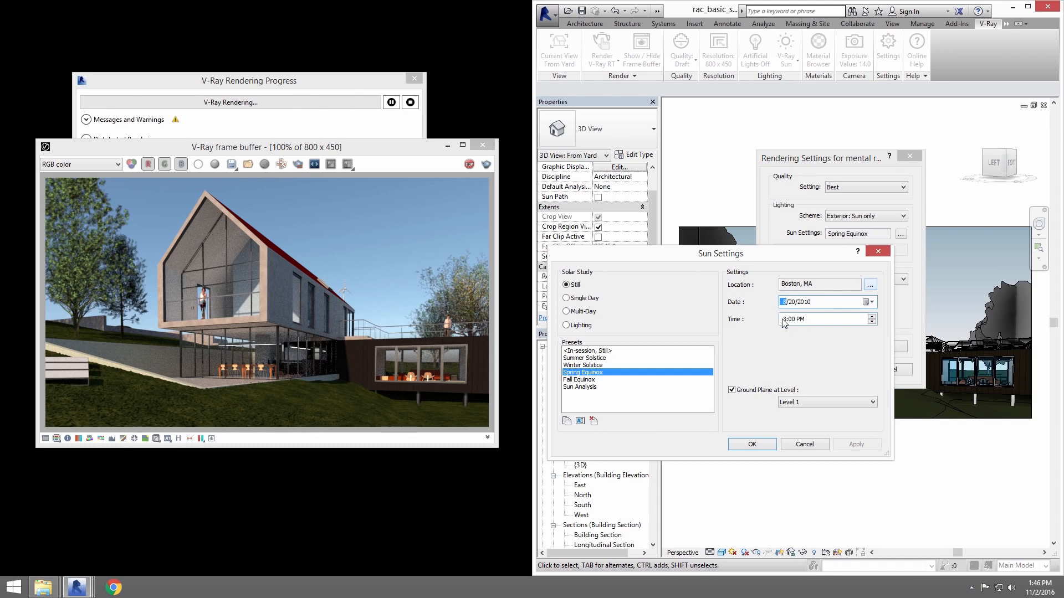
type("8")
key("Tab")
left_click(855, 446)
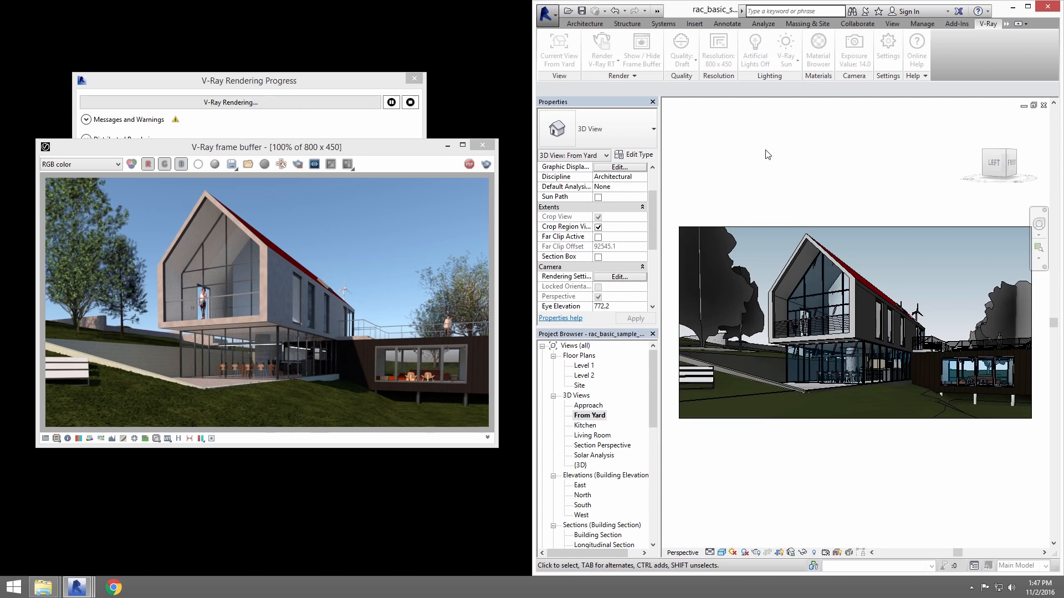
Switch back to the title sheet and change the V-Ray environment light to Dome Light.
left_click(657, 12)
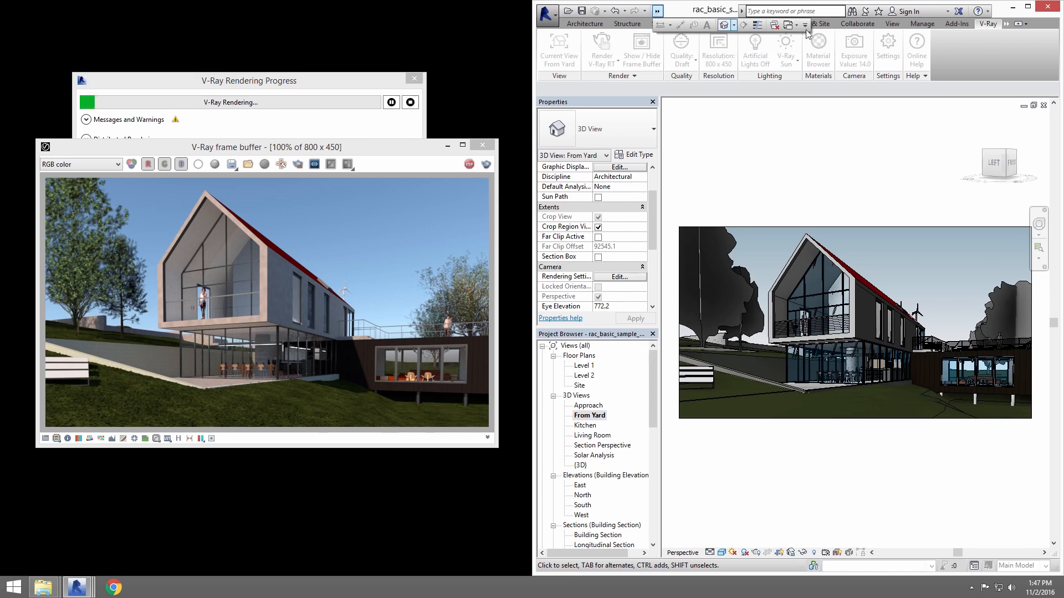
left_click(790, 26)
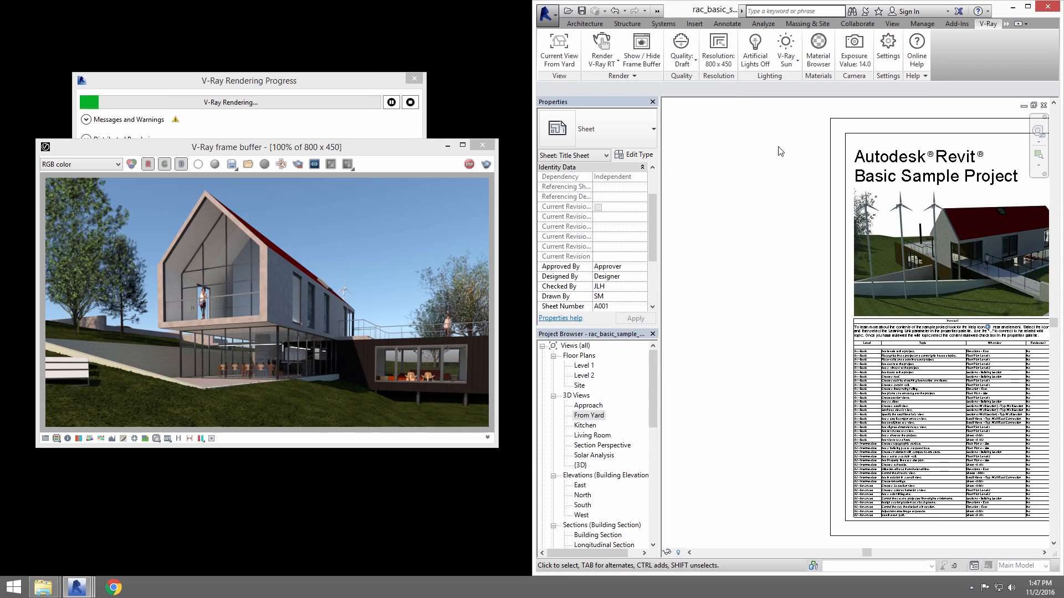
left_click(787, 64)
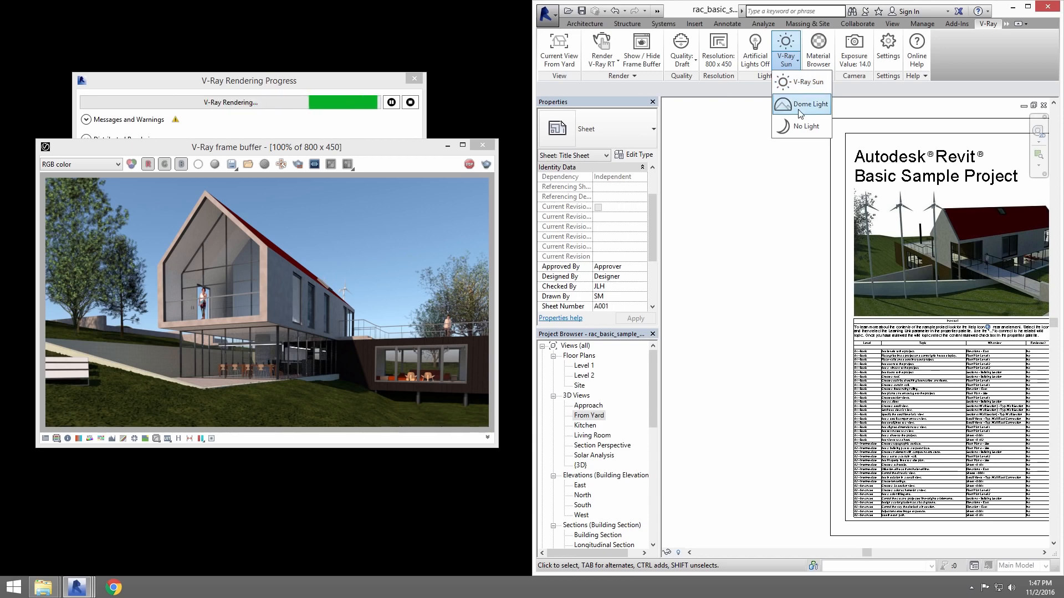
left_click(800, 108)
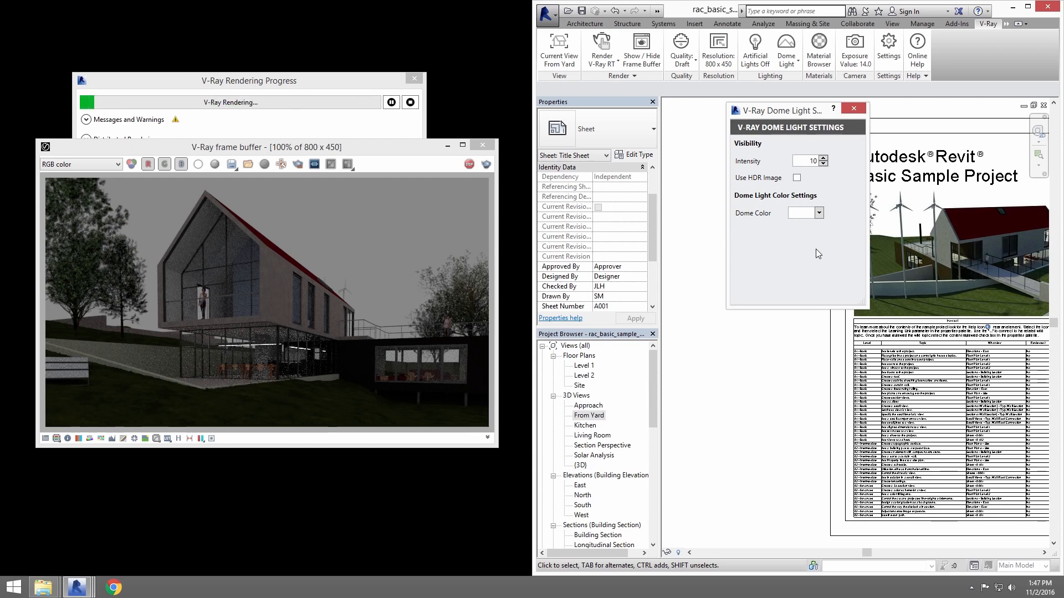
Use an HDR image for the dome light and set its rotation to 145.
left_click(797, 177)
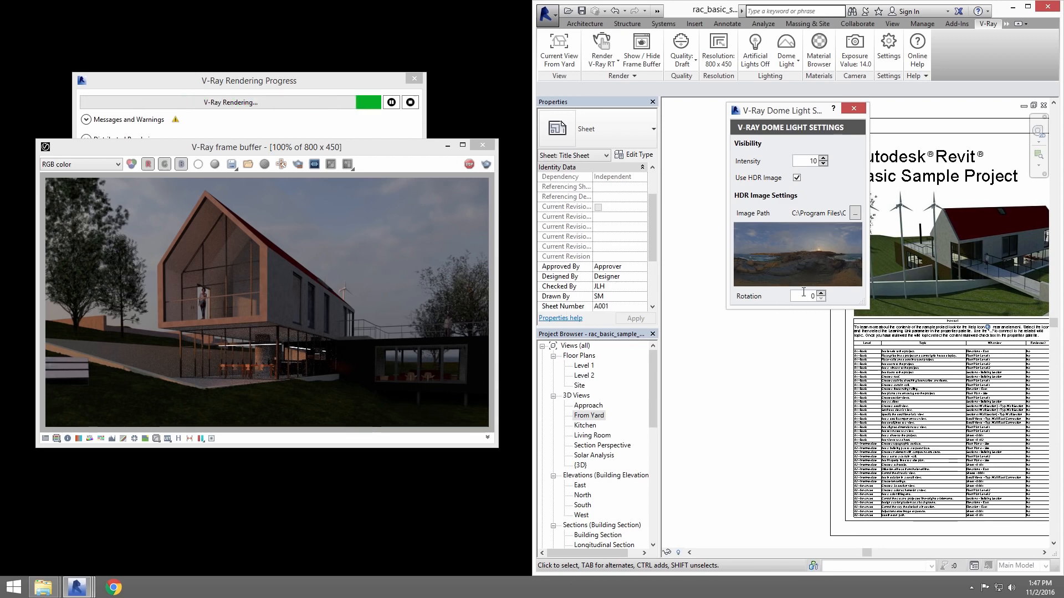
left_click(820, 294)
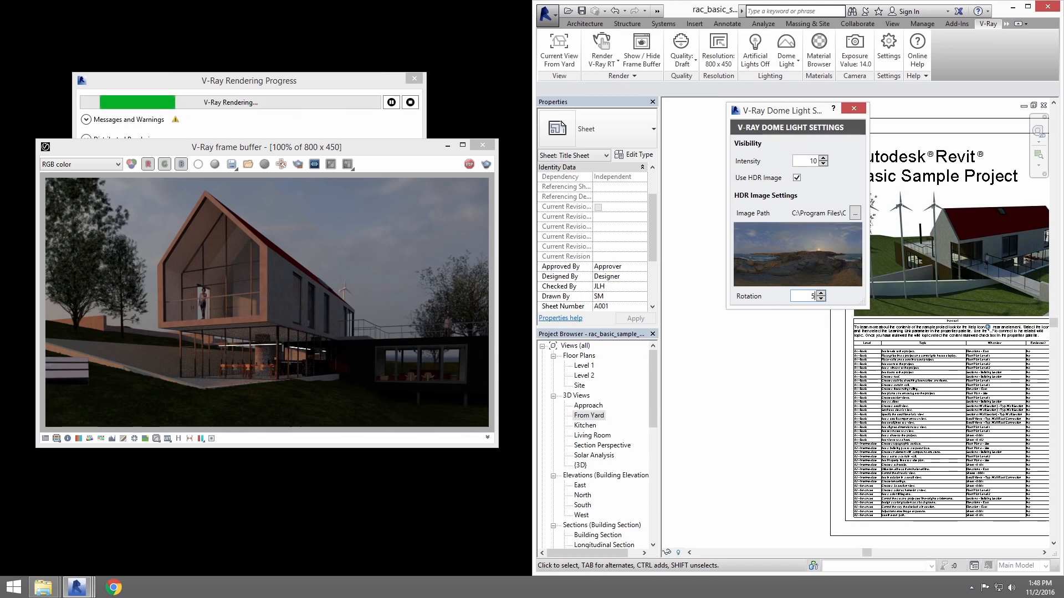
type("270")
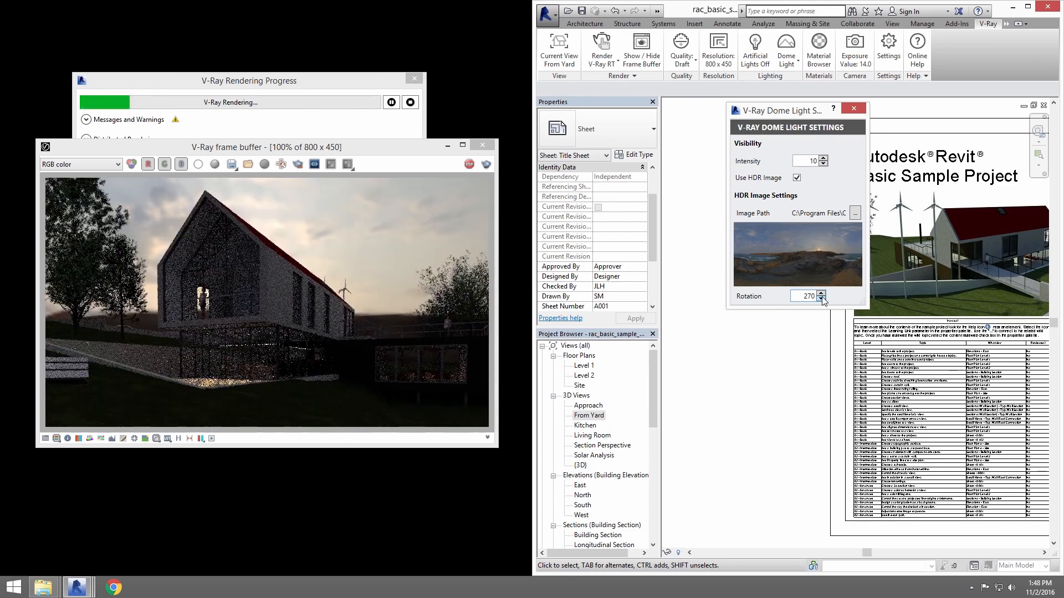
key("Return")
type("1")
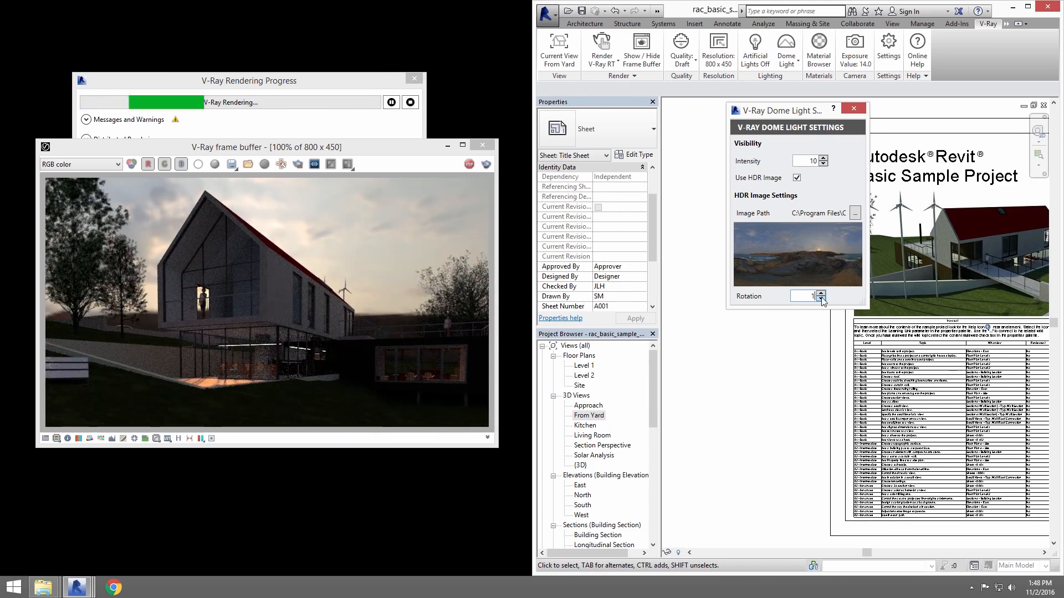
type("45")
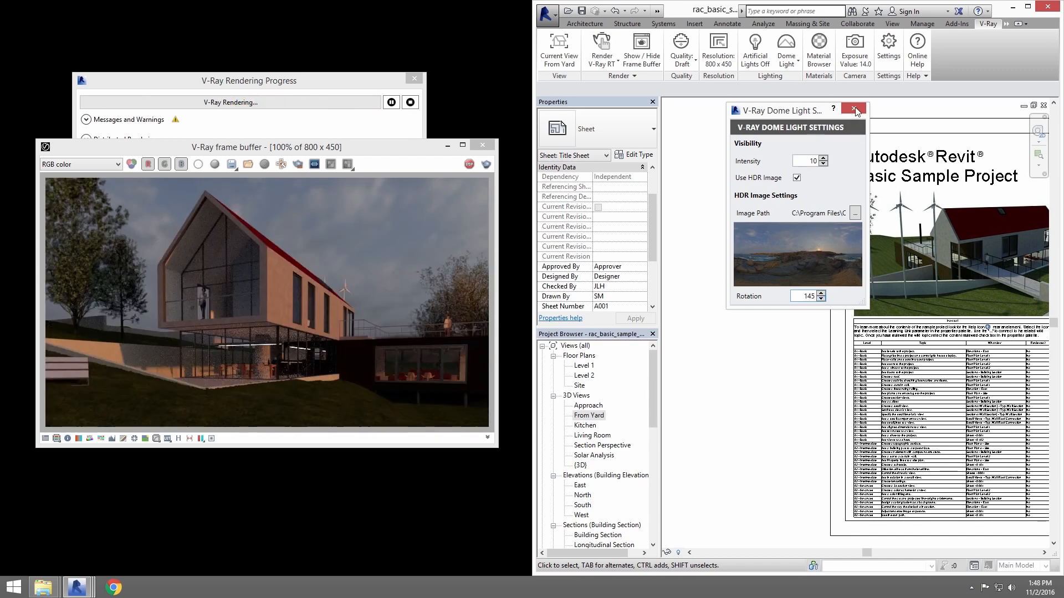
left_click(854, 109)
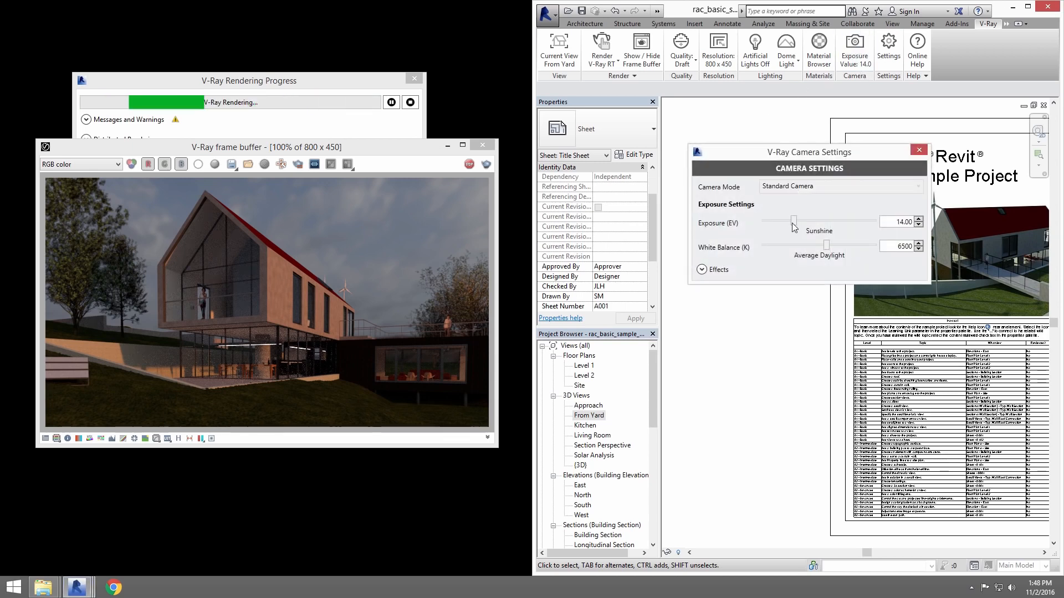
Set the V-Ray camera's exposure to about 12.25 EV and white balance to about 6306 K.
left_click_drag(793, 221, 799, 222)
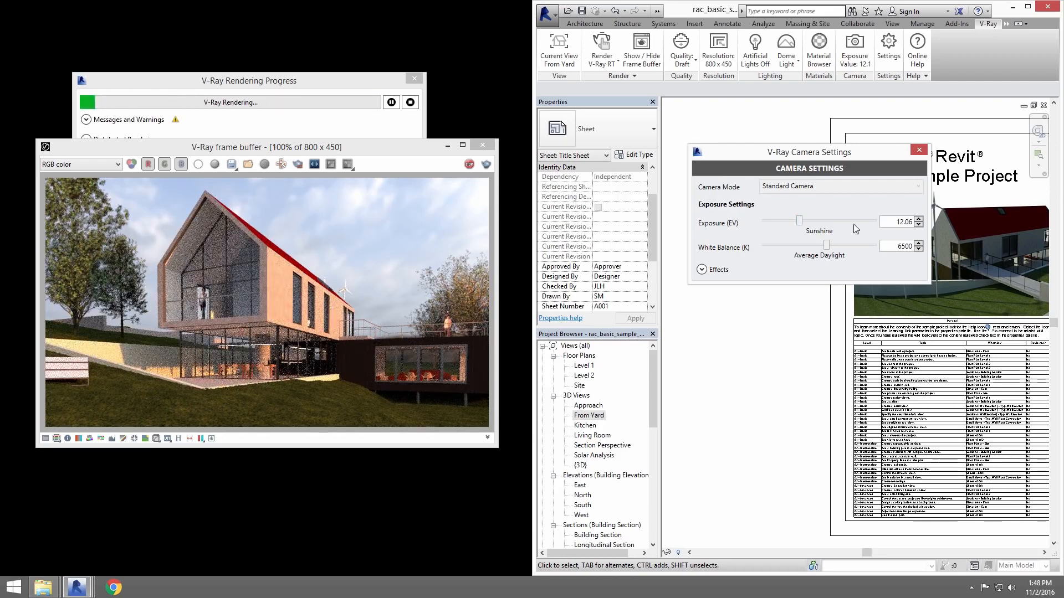
left_click_drag(800, 221, 822, 247)
Try a camera defocus of 0.80 with a 40000 mm focus distance, and return defocus to 0.00.
left_click(701, 269)
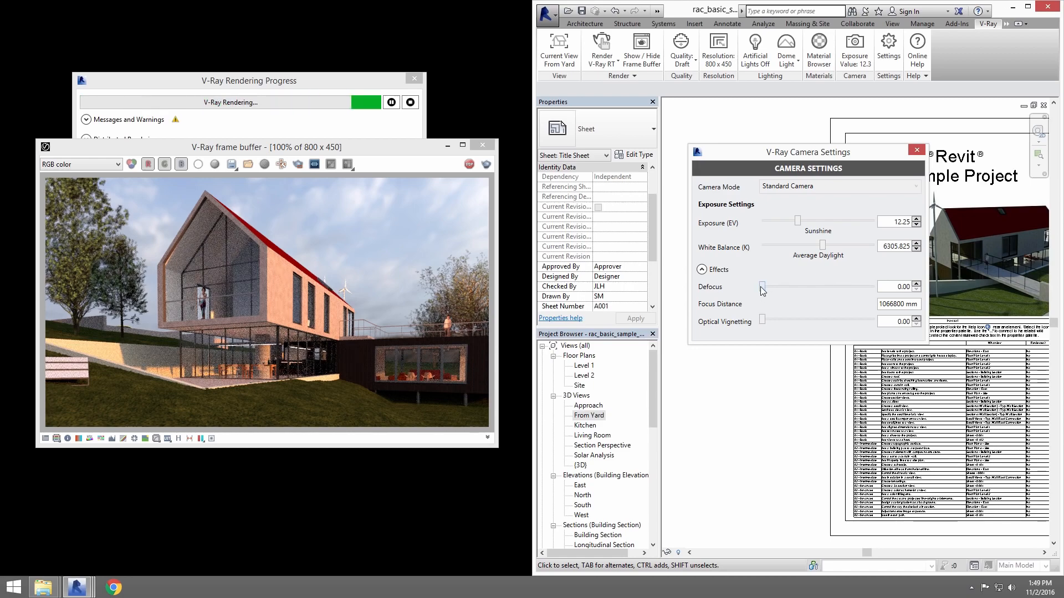
left_click_drag(766, 287, 791, 287)
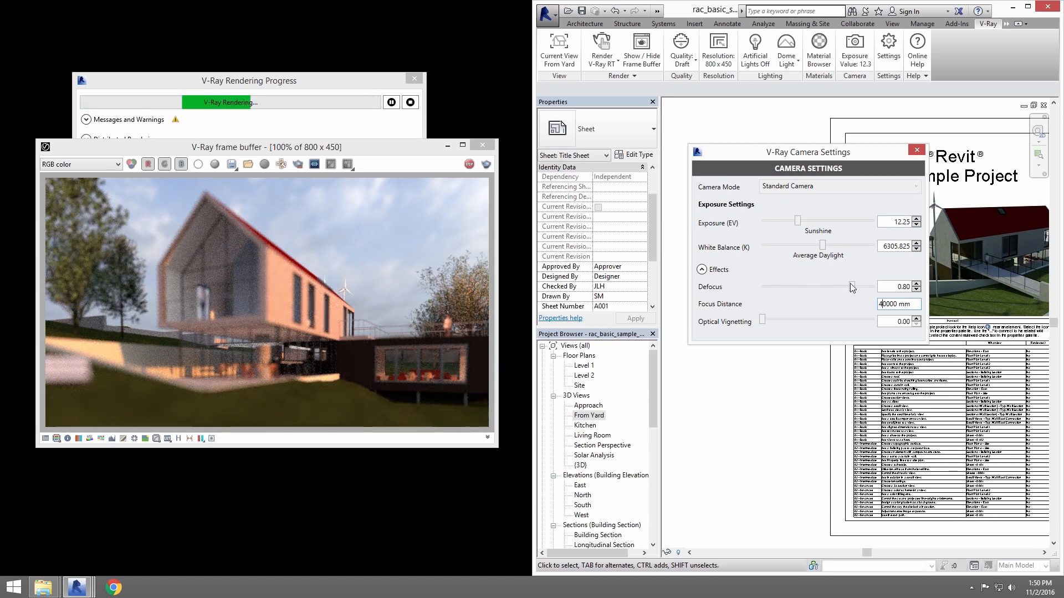
left_click_drag(852, 286, 736, 281)
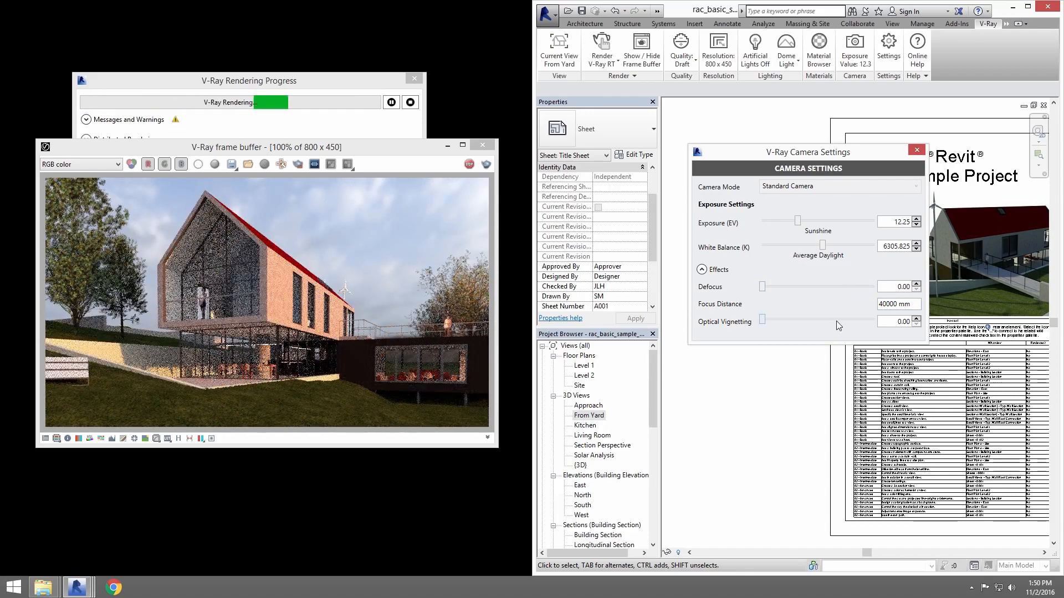
Add optical vignetting of about 1.36 to the camera, checking the effect with the render zoomed out to 50%.
left_click(837, 321)
left_click(360, 294)
scroll(360, 295, "down", 1)
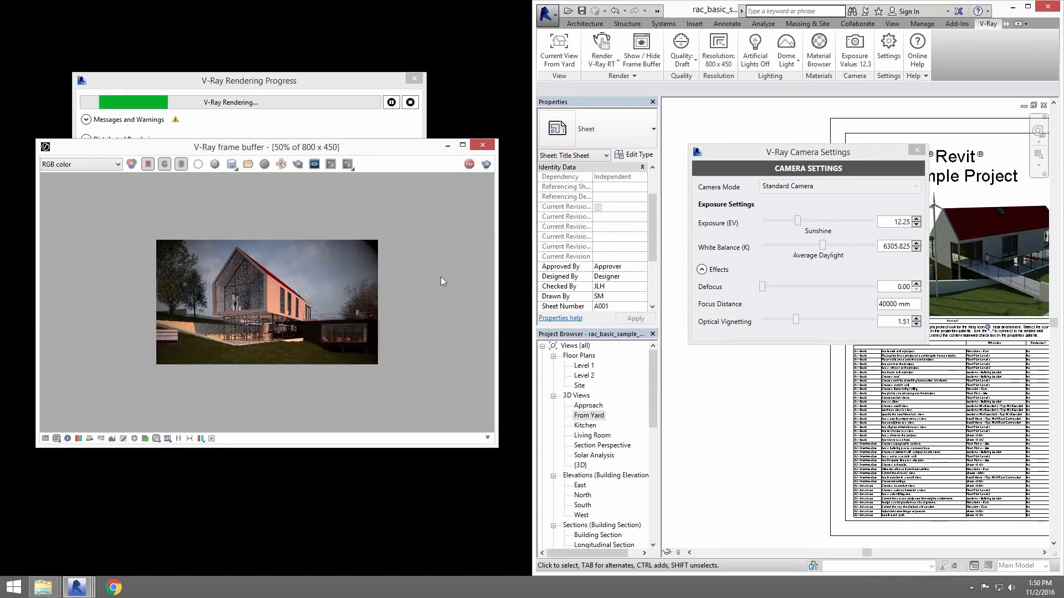
left_click(792, 321)
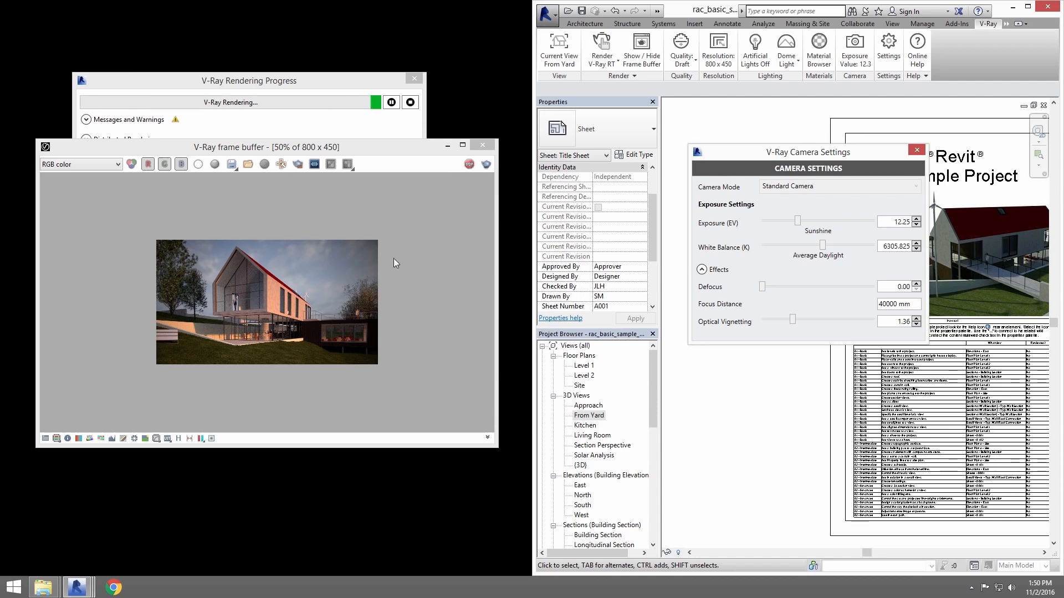
Stop the interactive rendering and set the render quality to High.
left_click(469, 164)
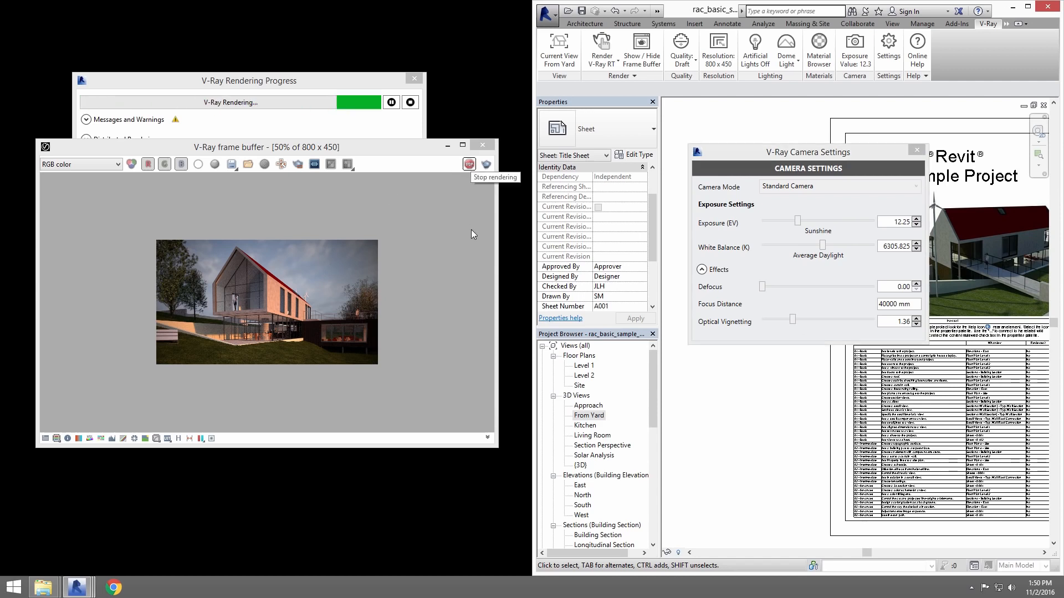
left_click(687, 67)
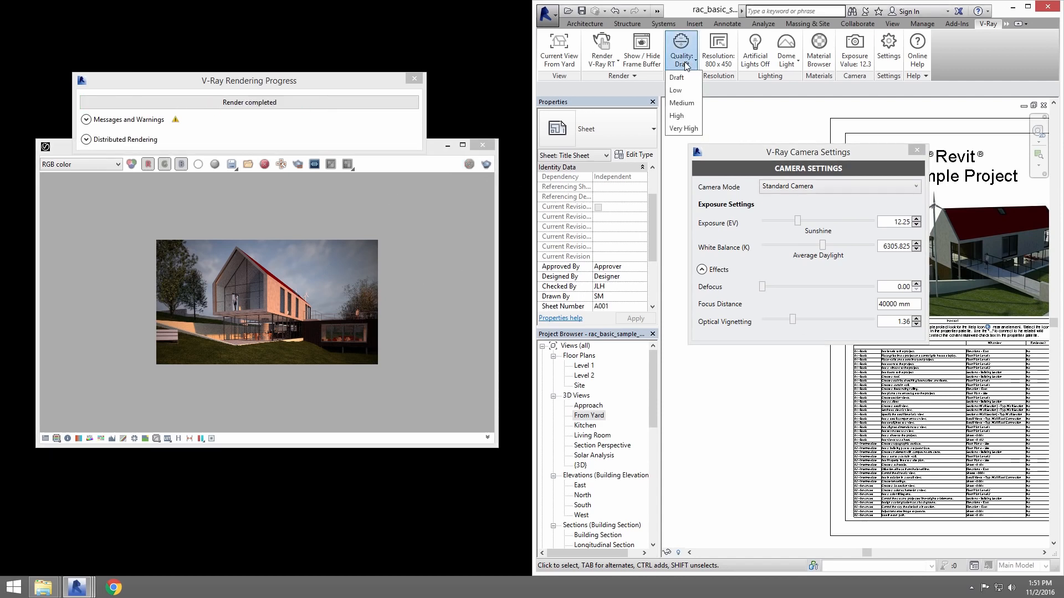
left_click(678, 115)
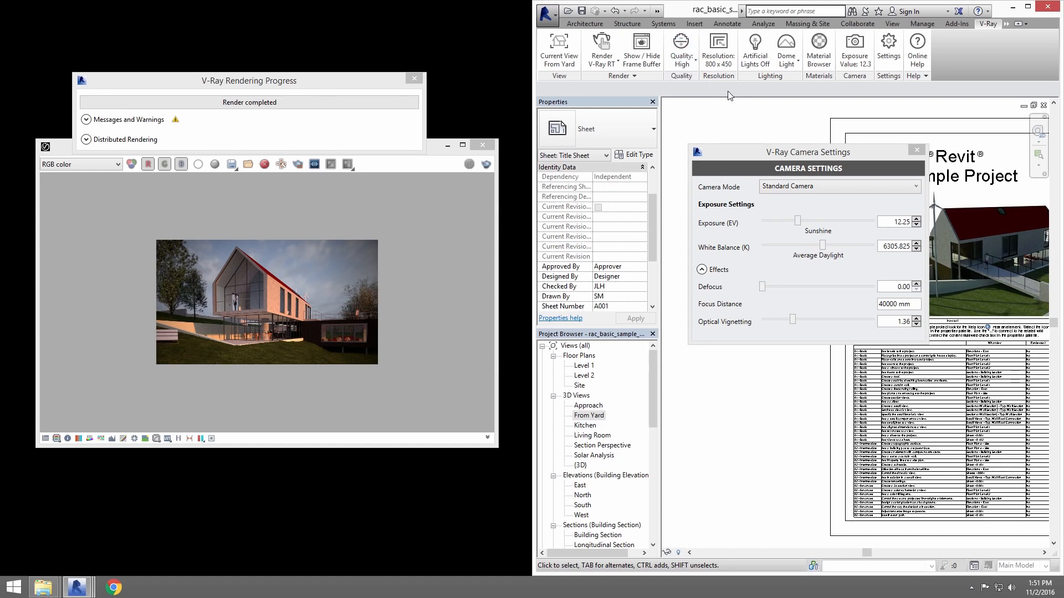
Set the render resolution to the 1280 x 720 preset and close the resolution settings.
left_click(718, 50)
left_click(213, 145)
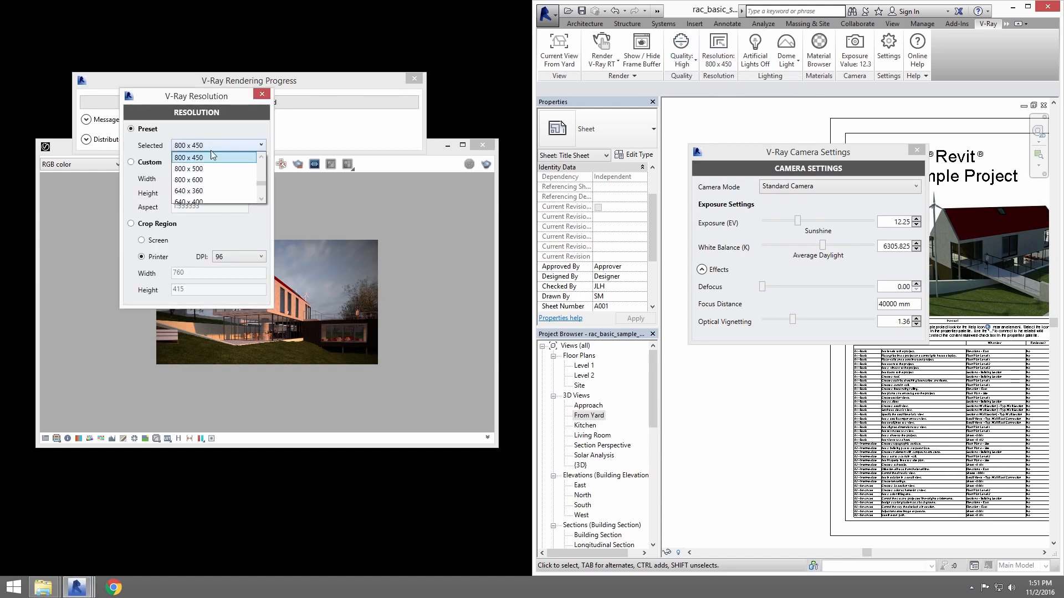
scroll(212, 167, "up", 1)
left_click(212, 159)
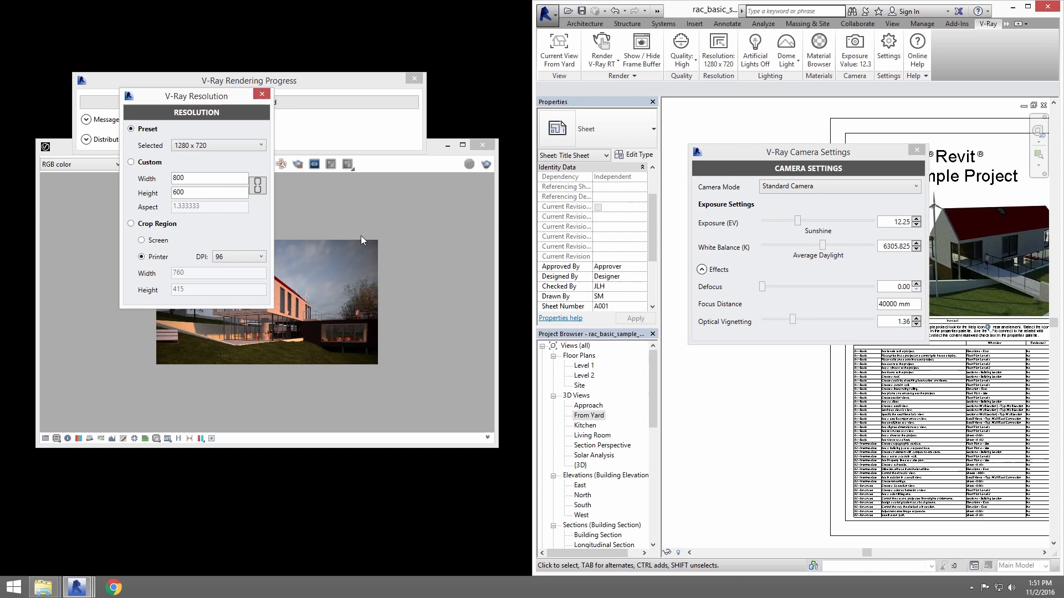
left_click(262, 95)
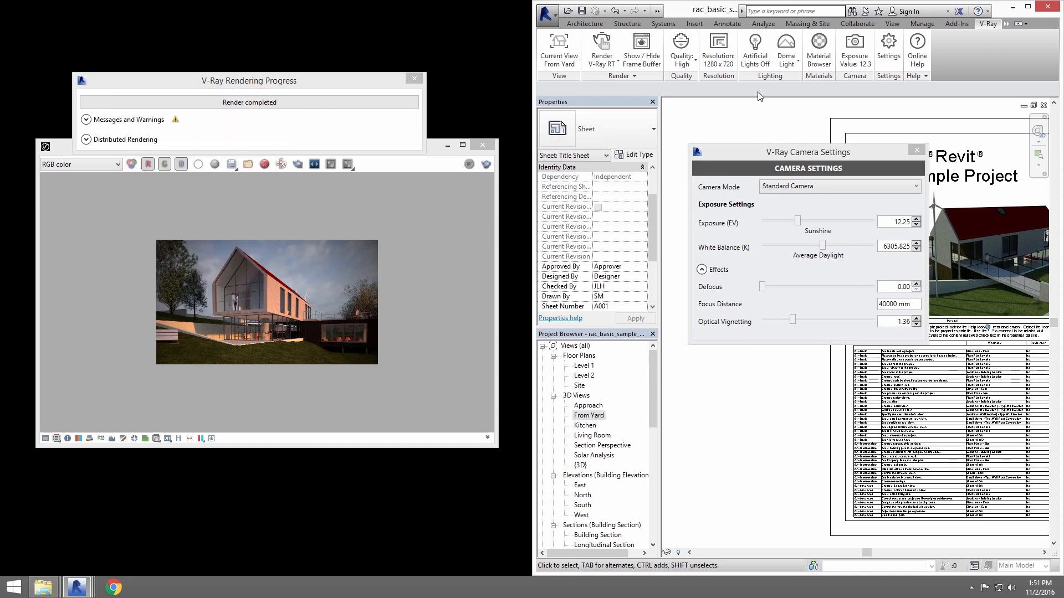
Start a production render with V-Ray and maximize the frame buffer.
left_click(604, 60)
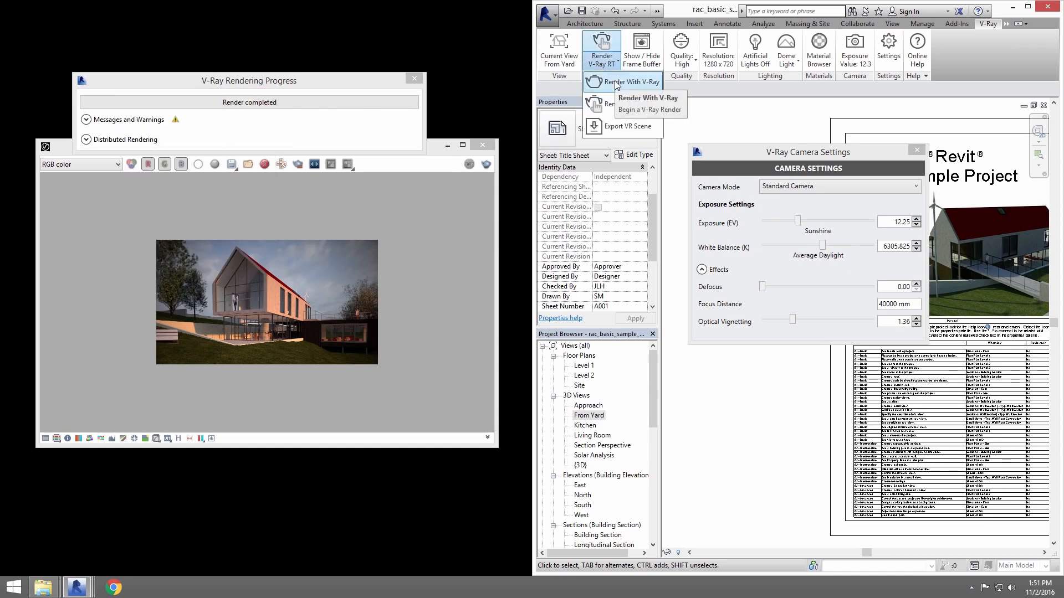
left_click(617, 83)
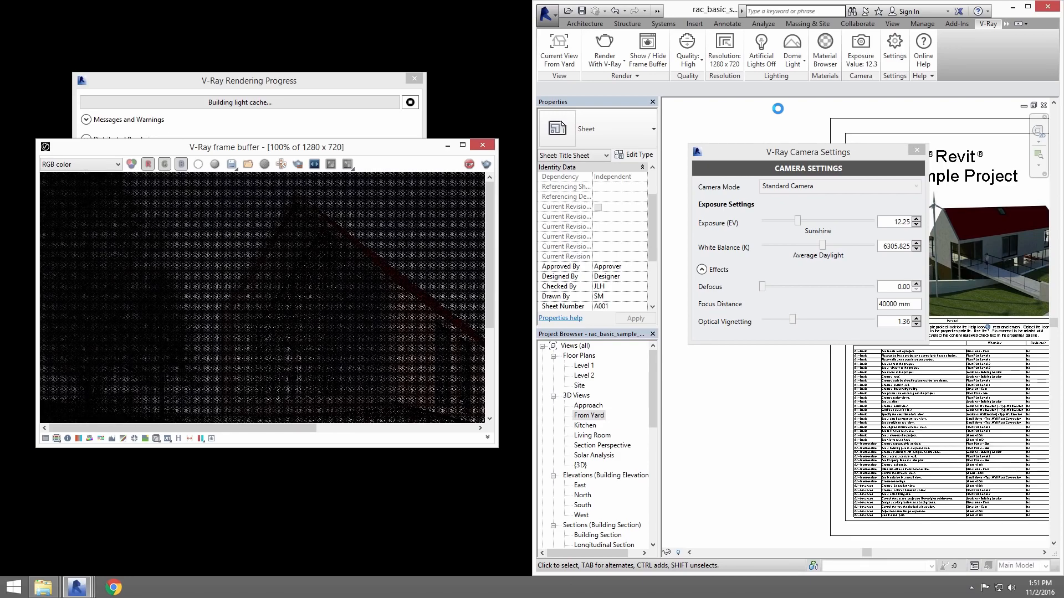
left_click(462, 146)
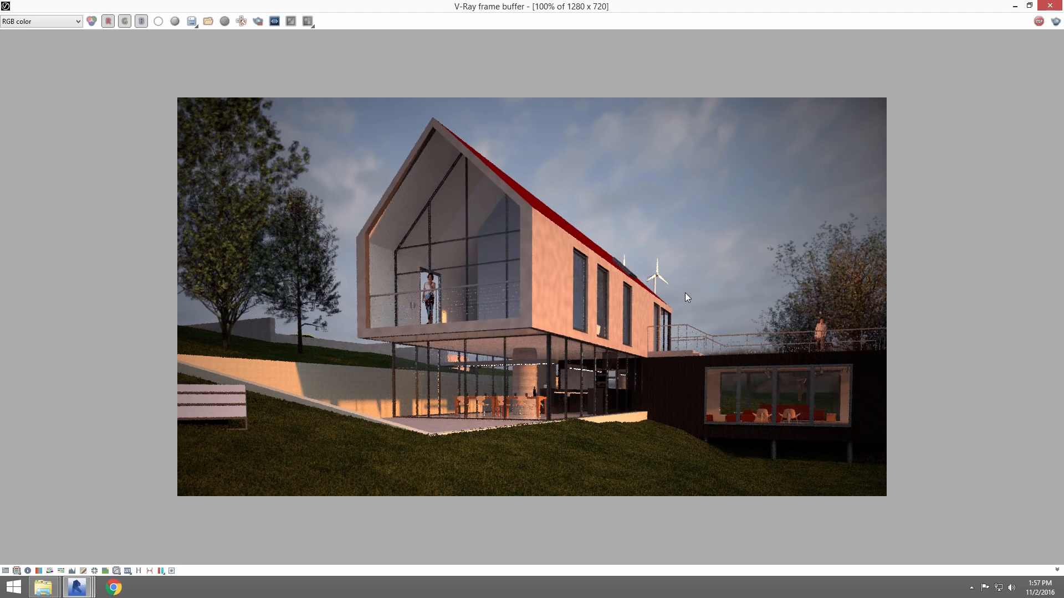
Enable frame buffer exposure and white balance corrections with exposure 1.08, highlight burn 0.39 and temperature 6408.
left_click(5, 570)
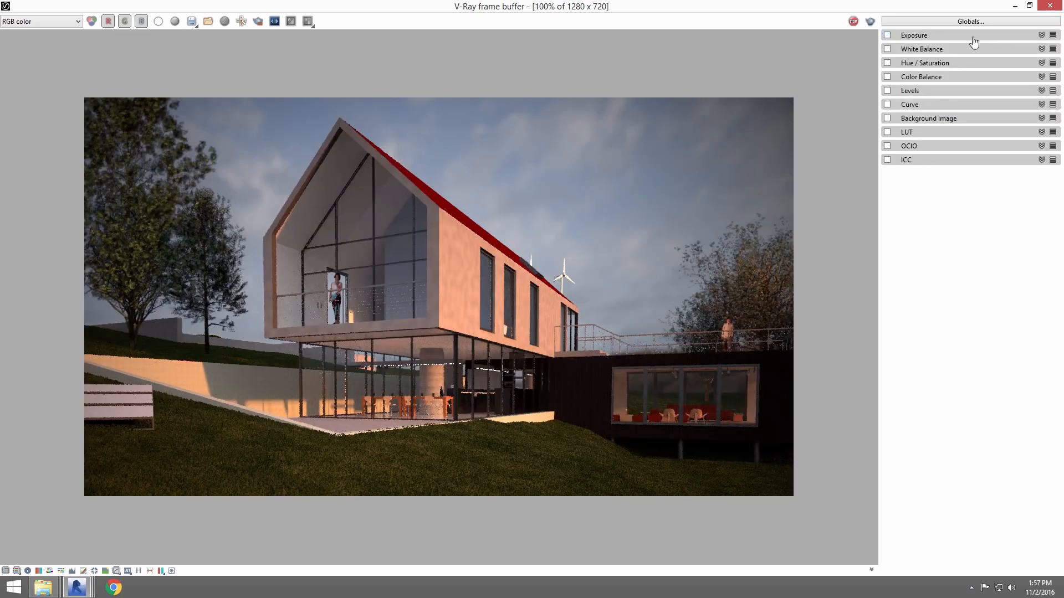
left_click(1041, 35)
left_click(887, 35)
mouse_move(960, 57)
left_mouse_down()
mouse_move(970, 57)
mouse_move(944, 74)
mouse_move(976, 57)
left_mouse_up()
left_click(887, 116)
mouse_move(959, 137)
left_mouse_down()
mouse_move(938, 143)
mouse_move(960, 143)
left_mouse_up()
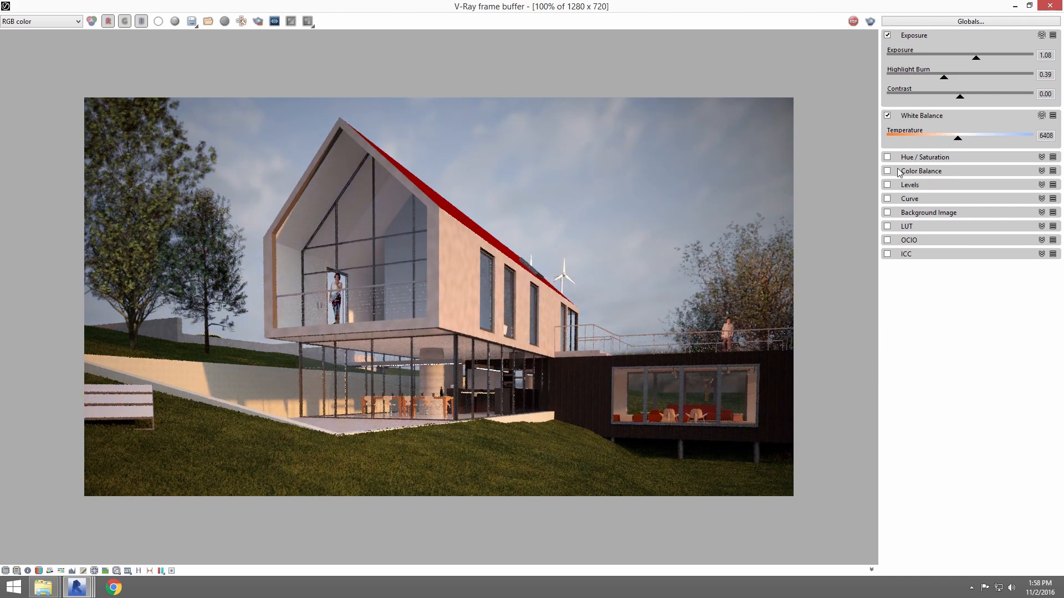
Try a hue/saturation correction with saturation 0.09 on the render, and turn that correction off.
left_click(928, 157)
left_click(888, 157)
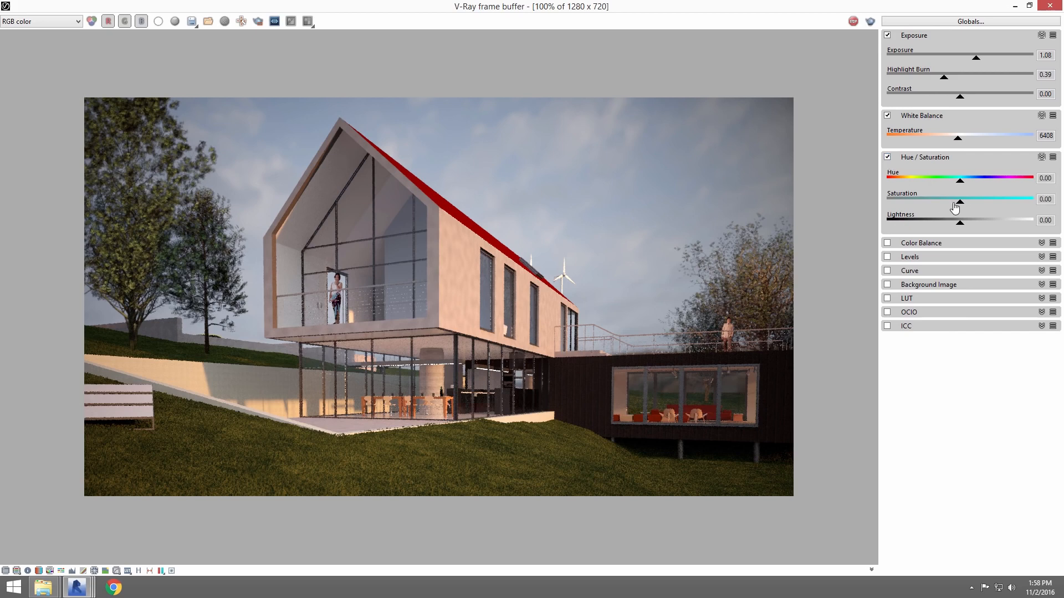
mouse_move(959, 202)
left_mouse_down()
mouse_move(889, 206)
mouse_move(1023, 199)
mouse_move(966, 203)
left_mouse_up()
left_click(887, 158)
Enable the curve correction and bend the curve upward using the handles of its lower and upper end points.
left_click(923, 243)
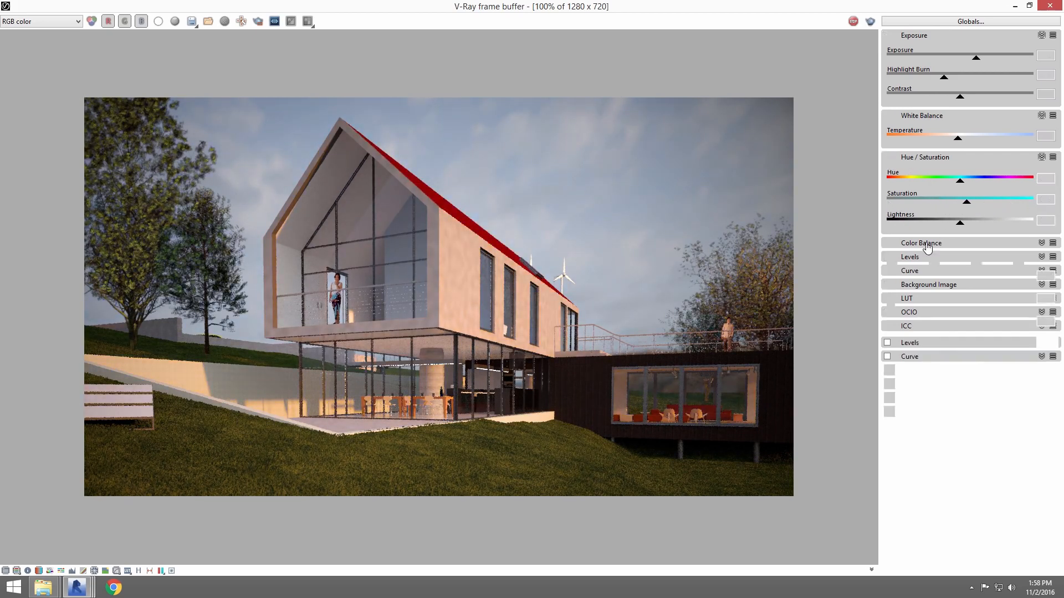
left_click(917, 343)
left_click(917, 344)
left_click(924, 356)
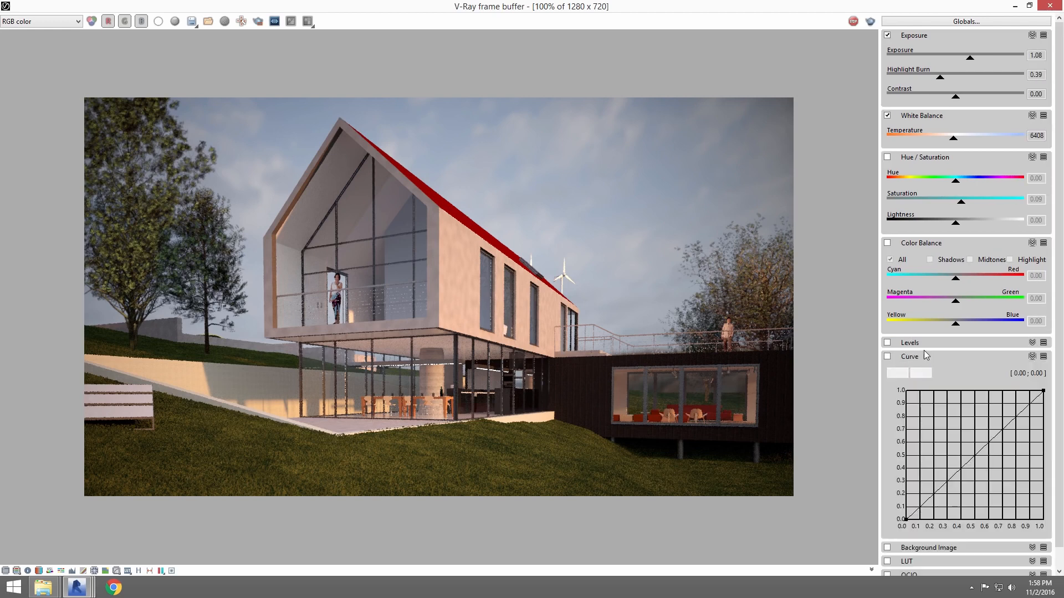
left_click(887, 357)
left_click(906, 519)
left_click_drag(943, 487, 931, 466)
left_click(1044, 391)
left_click_drag(1005, 425, 999, 420)
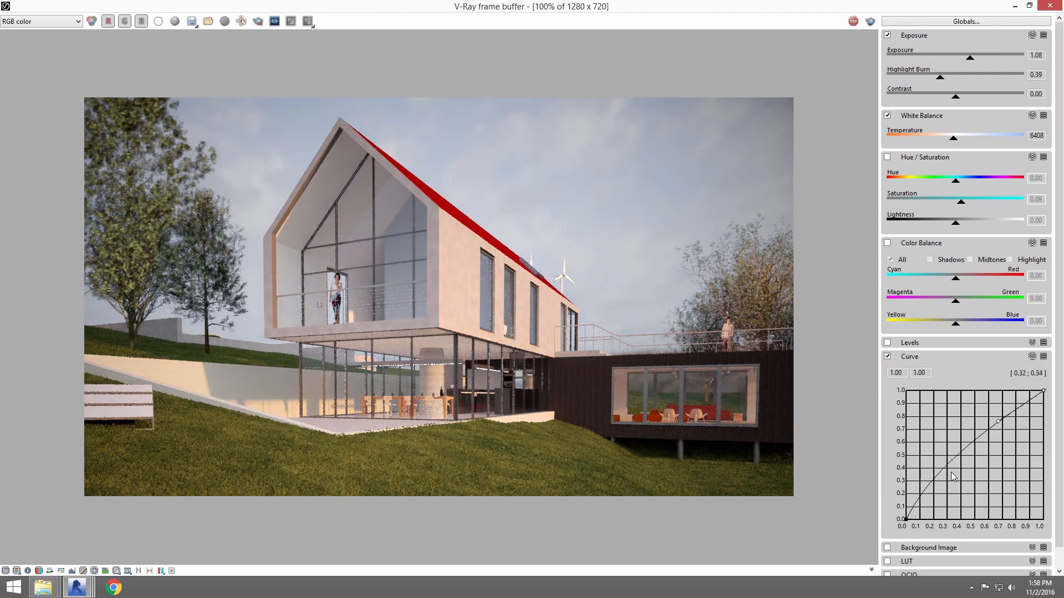
Refine the correction curve with the lower handle near 0.22, 0.37 and the upper handle near 0.65, 0.79.
left_click(906, 521)
left_click_drag(931, 466, 938, 470)
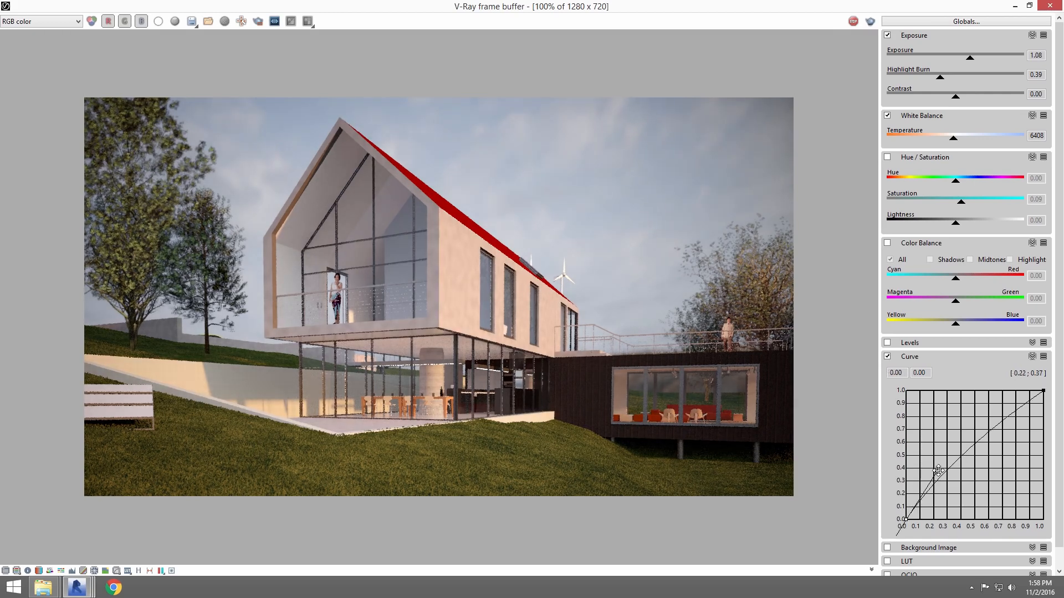
left_click(1044, 390)
left_click_drag(999, 422, 994, 418)
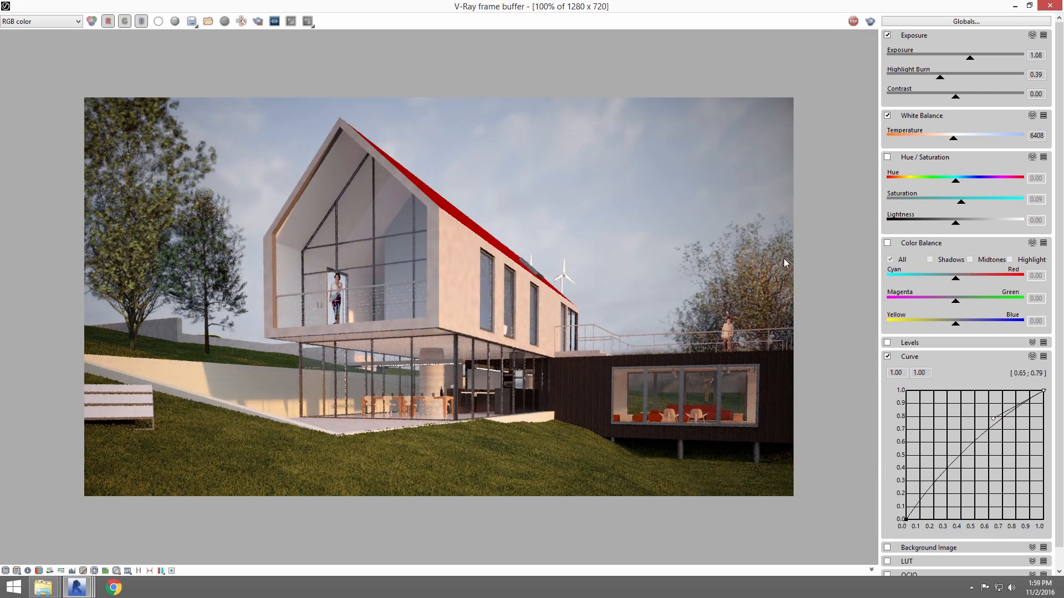
Compare the render with and without the curve correction, leave the curve off and hide the correction controls.
left_click(887, 357)
left_click(887, 357)
left_click(887, 357)
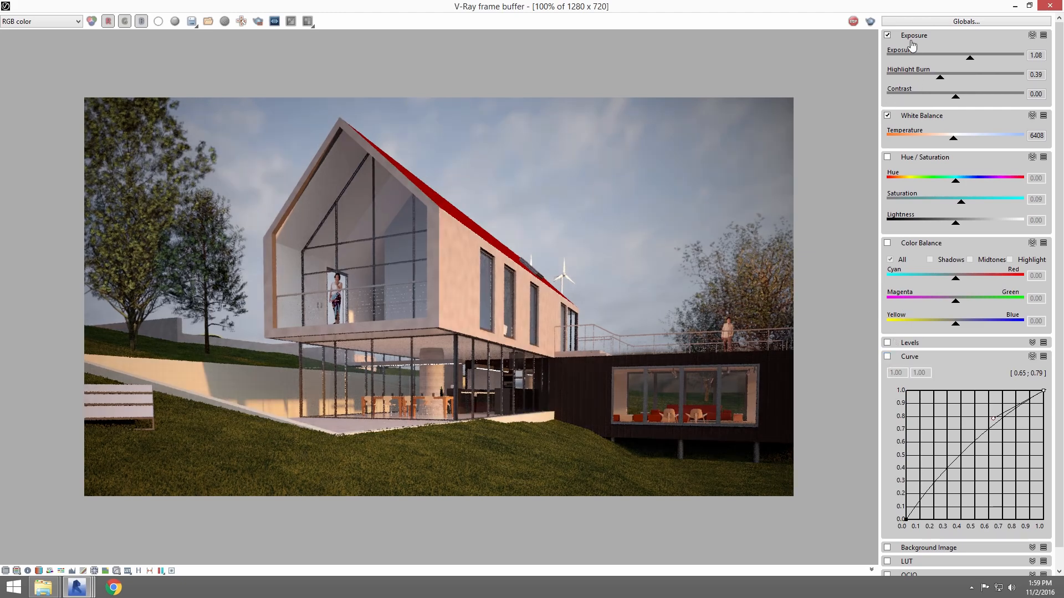
left_click(5, 570)
left_click_drag(791, 7, 816, 1)
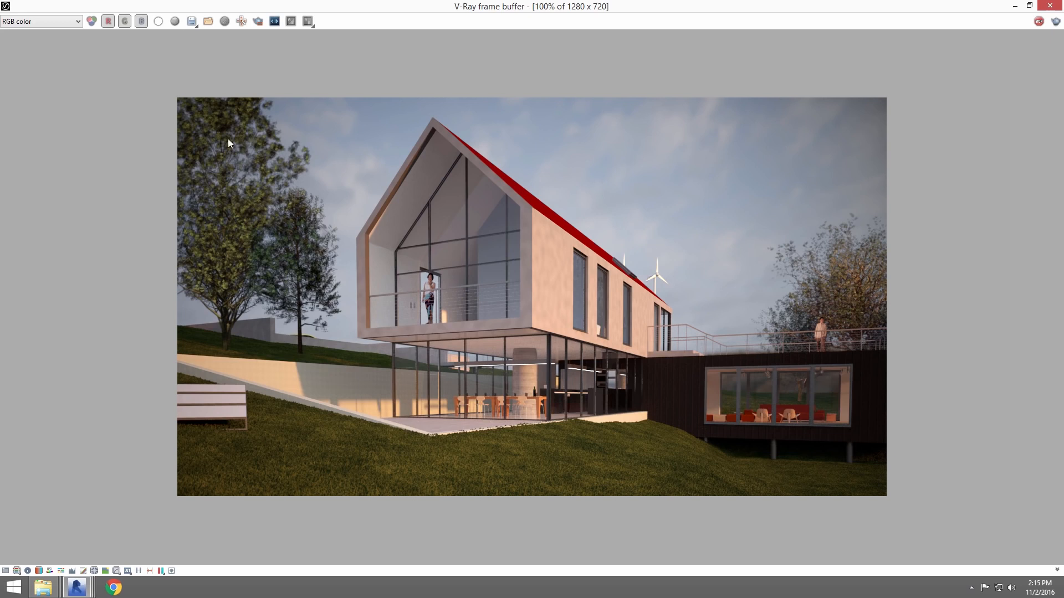
Examine the image file formats offered for saving the render, cancel saving and close the frame buffer.
left_click(236, 22)
left_click(191, 21)
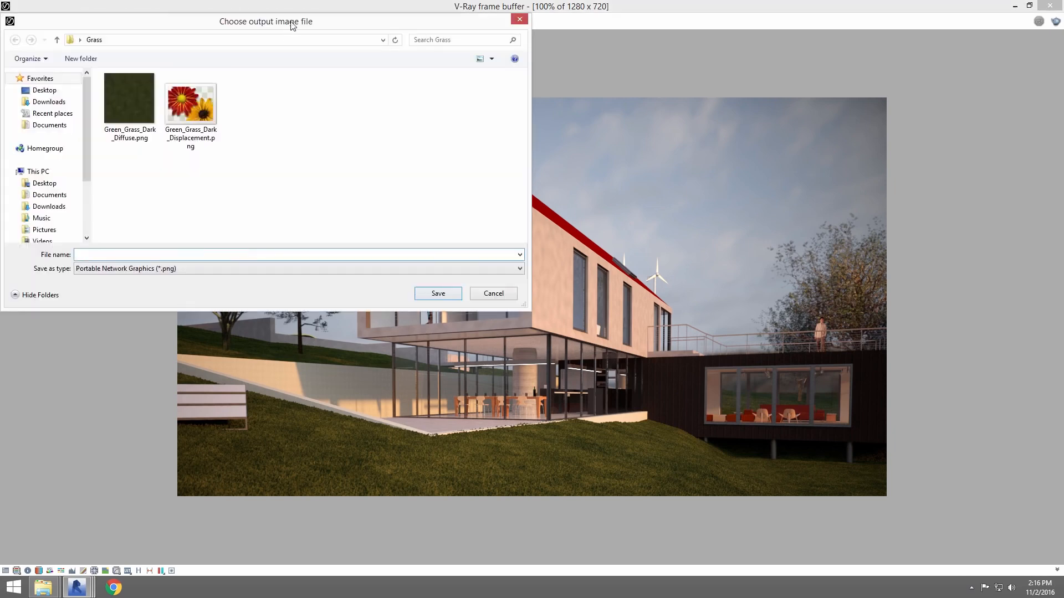
left_click(394, 309)
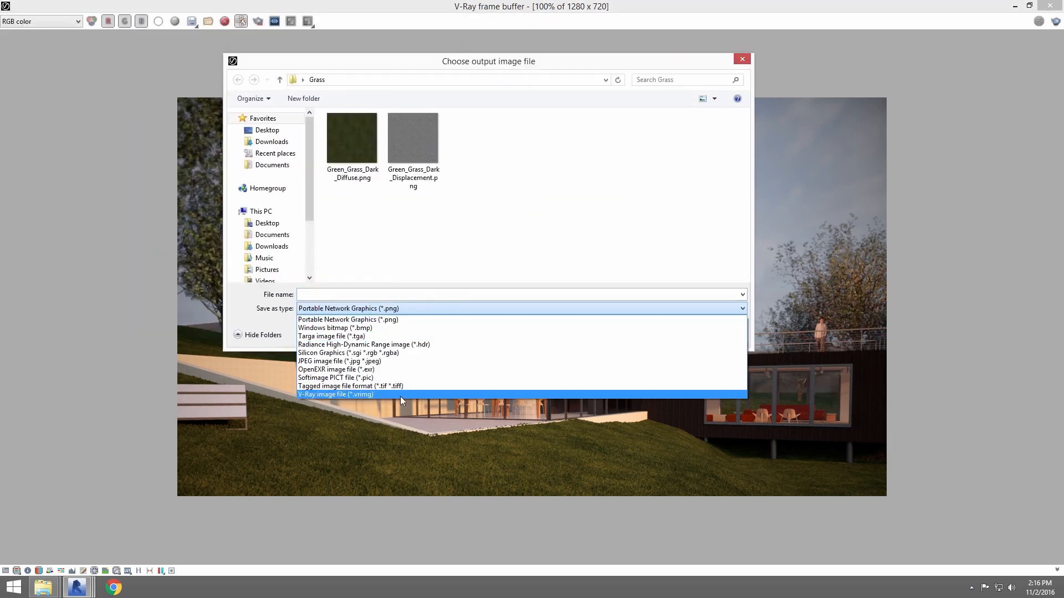
left_click(452, 273)
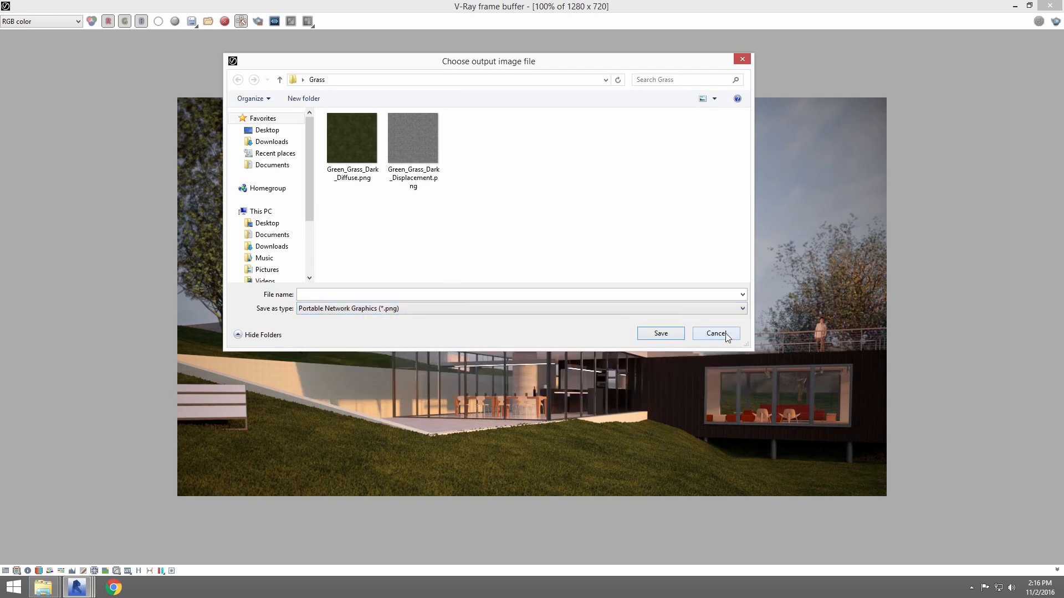
left_click(727, 333)
left_click(1043, 6)
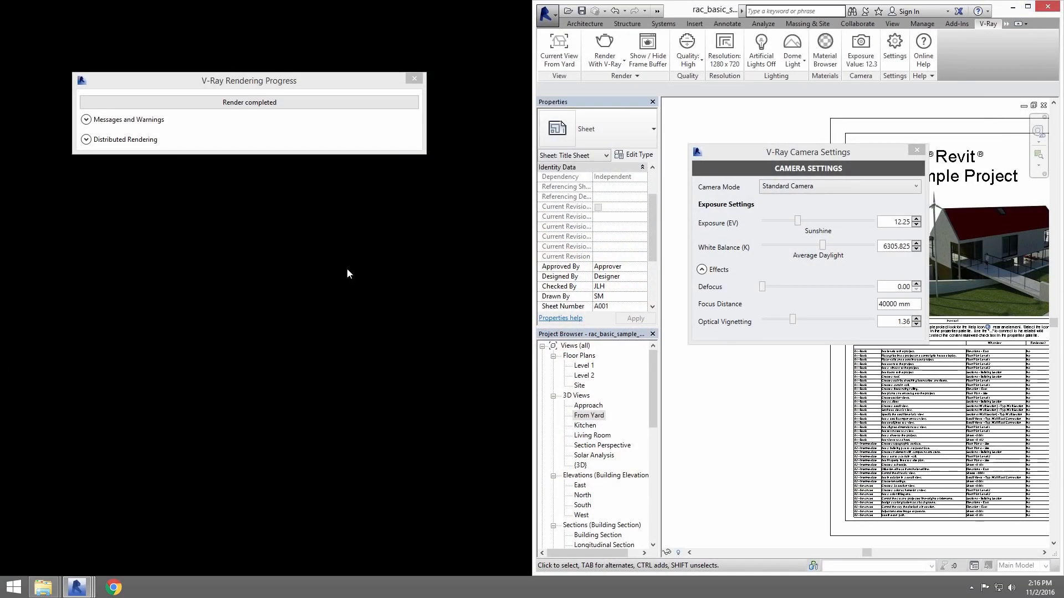
Maximize the Revit window and display the From Yard view's saved renders in the V-Ray project gallery.
double_click(715, 9)
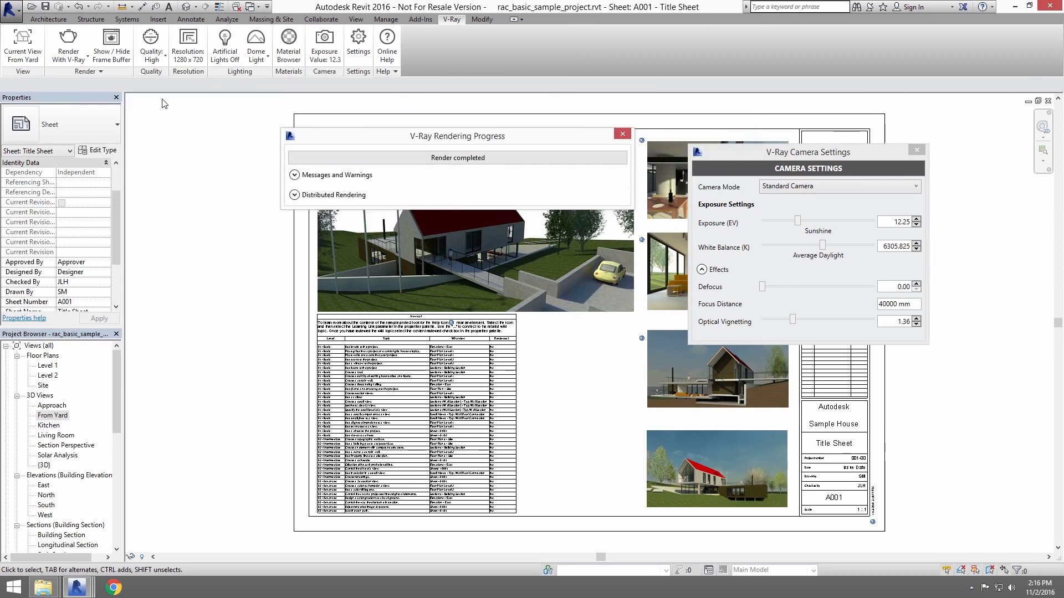
left_click(95, 74)
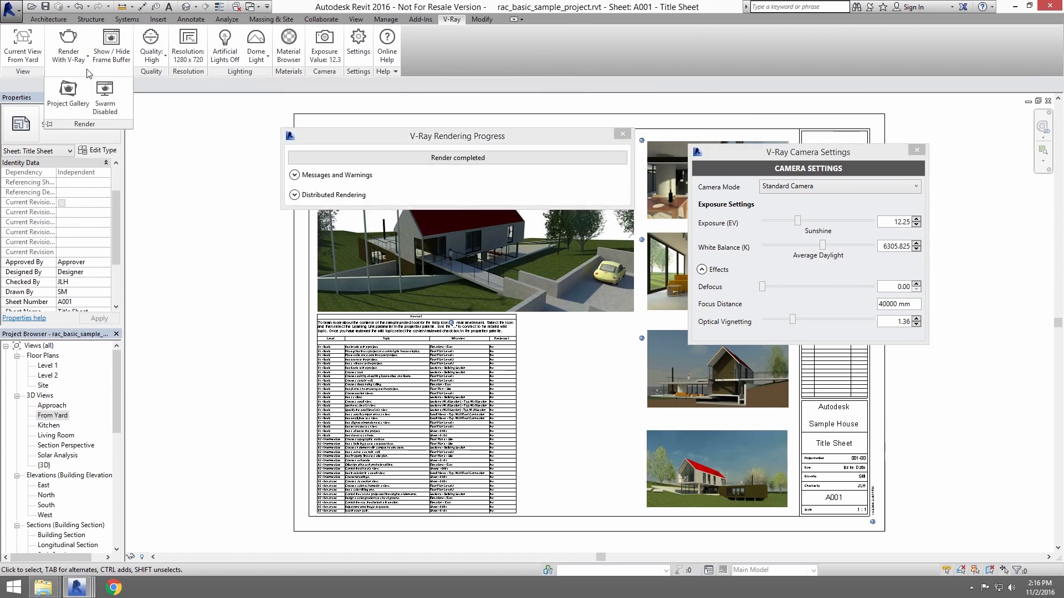
left_click(68, 93)
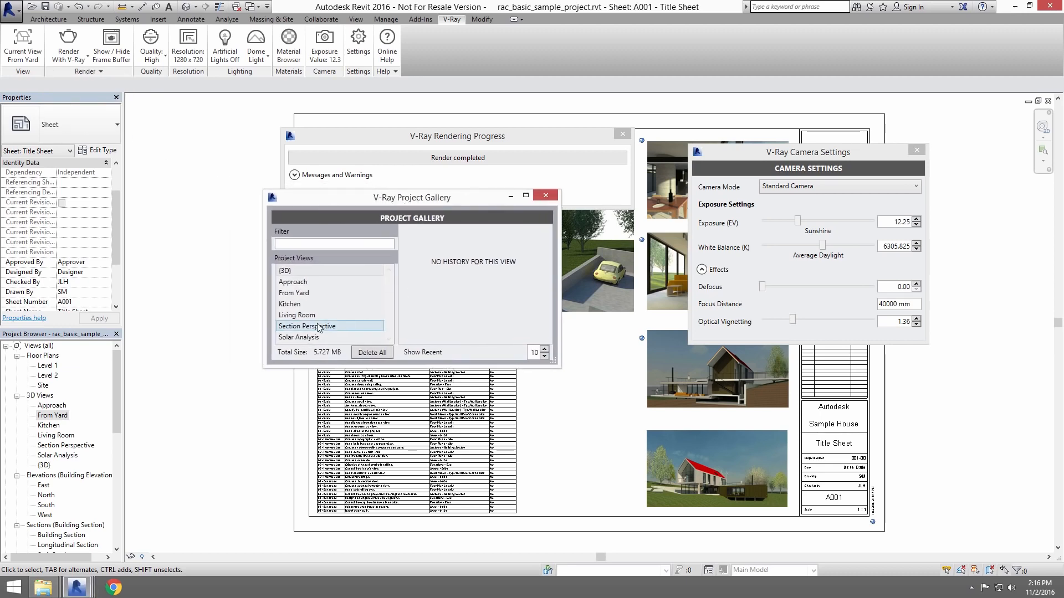
left_click(303, 294)
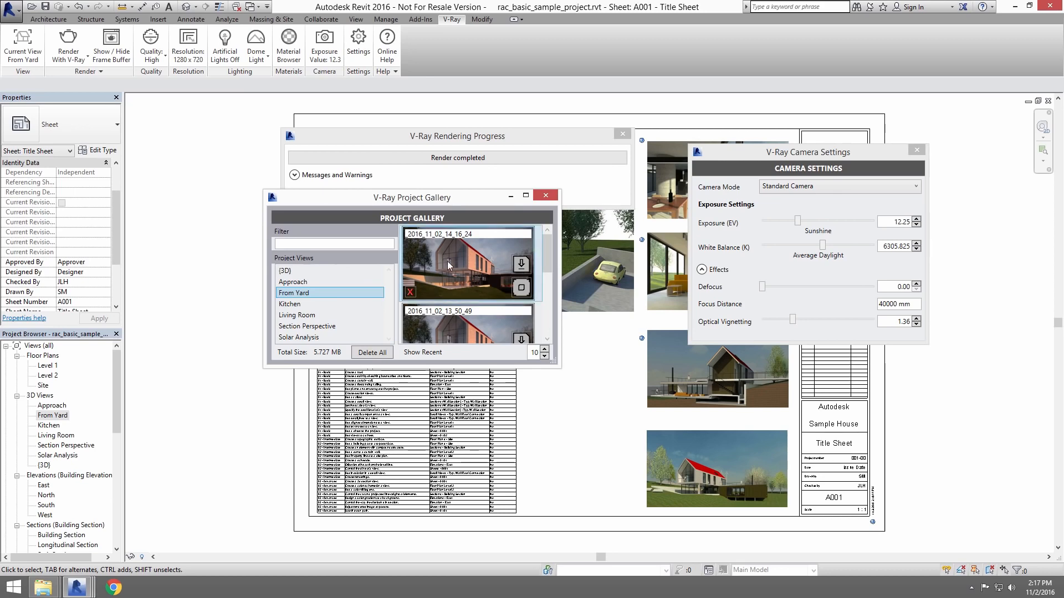
Examine the file types offered for saving the 2016_11_02_14_16_24 render to disk, and cancel saving.
left_click(521, 265)
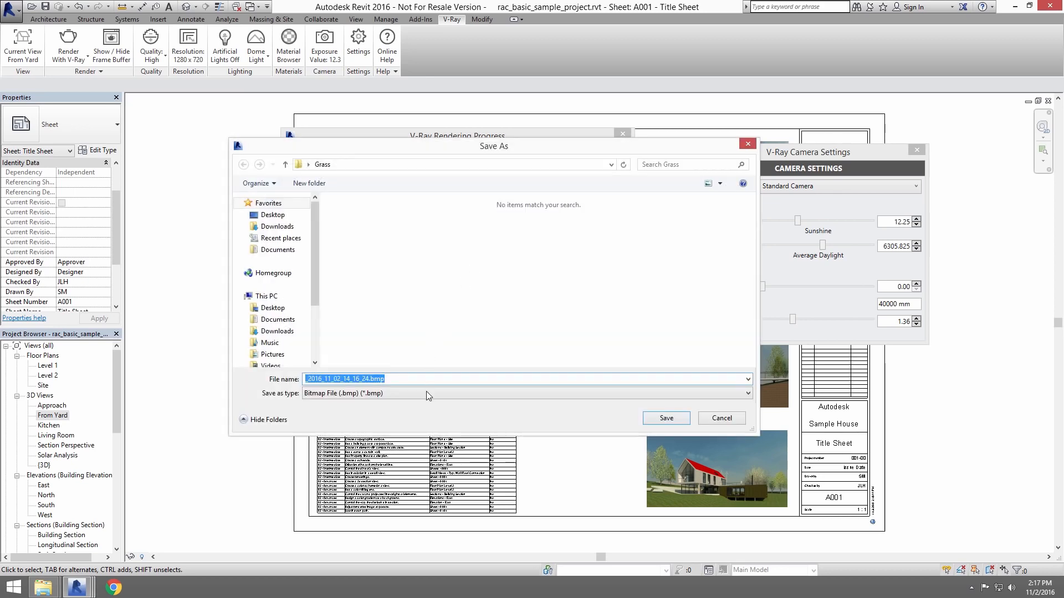
left_click(427, 393)
left_click(399, 403)
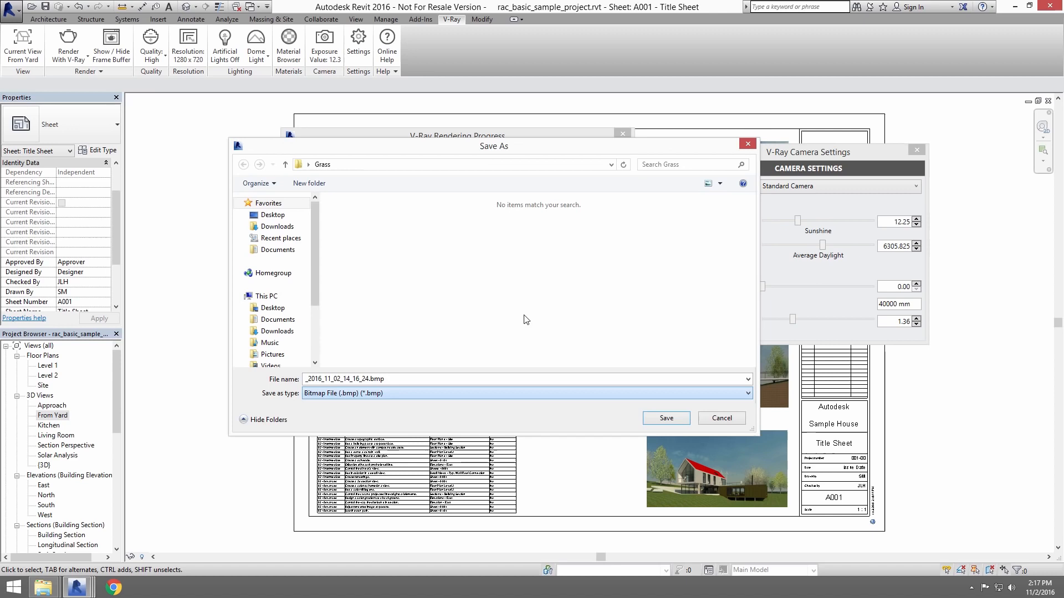
left_click(707, 419)
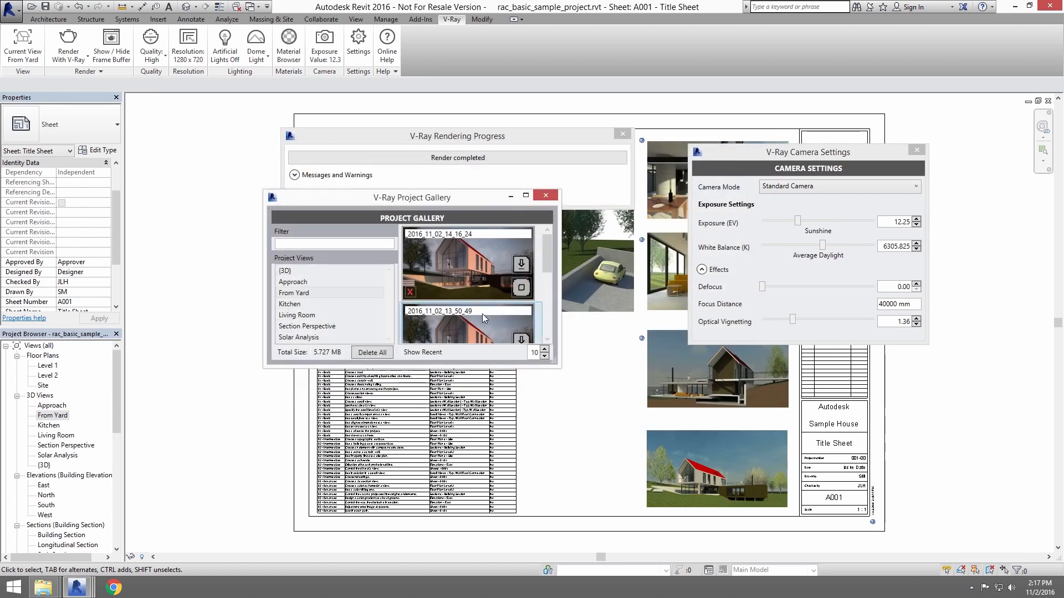
Save the 2016_11_02_14_16_24 render to the project without replacing the existing From Yard rendering, and open the new rendering.
left_click(523, 287)
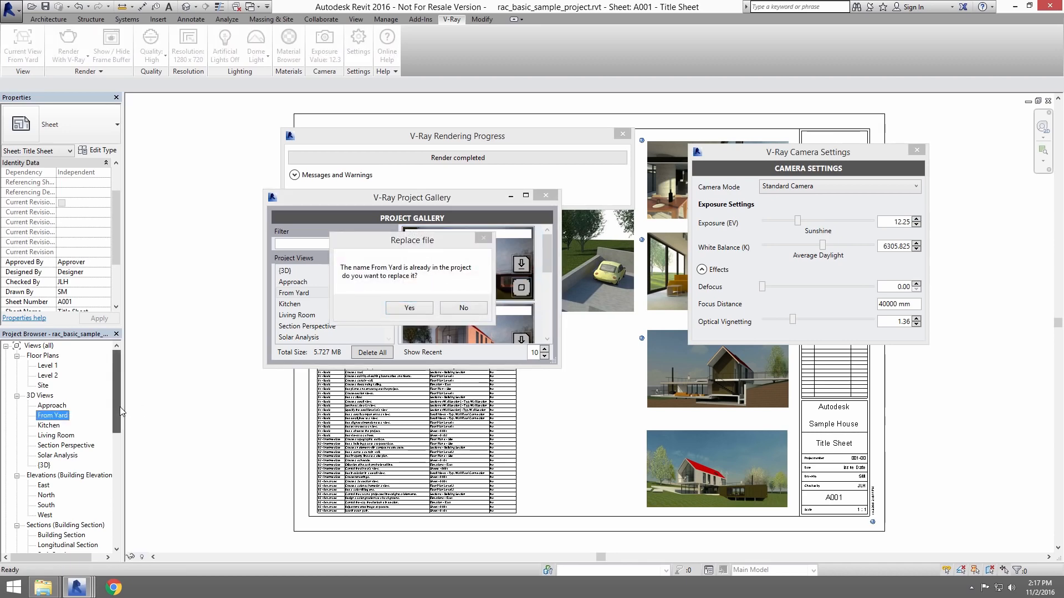
left_click_drag(120, 407, 118, 491)
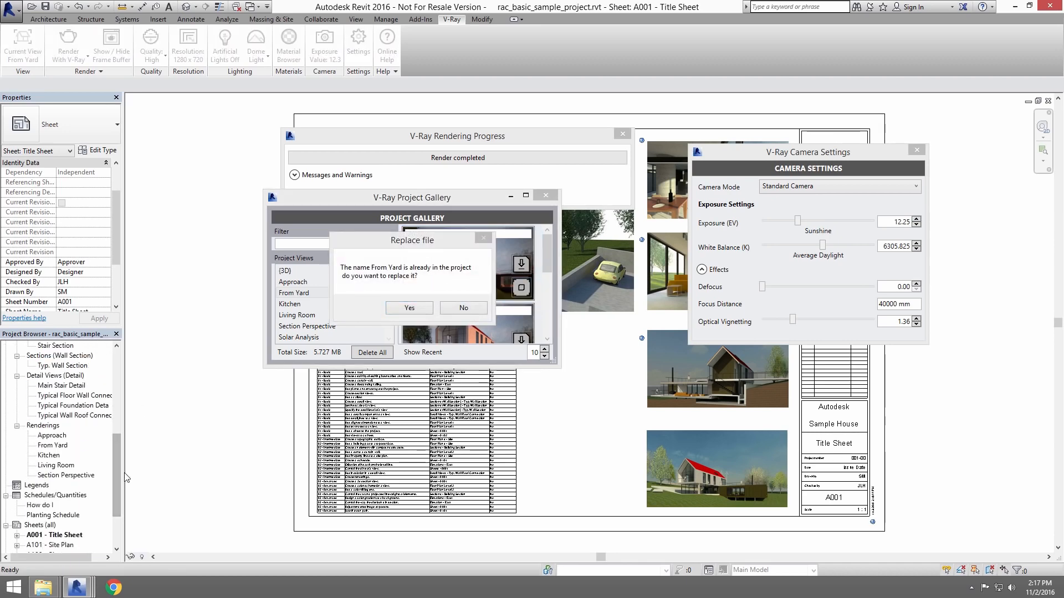
left_click(463, 308)
double_click(48, 455)
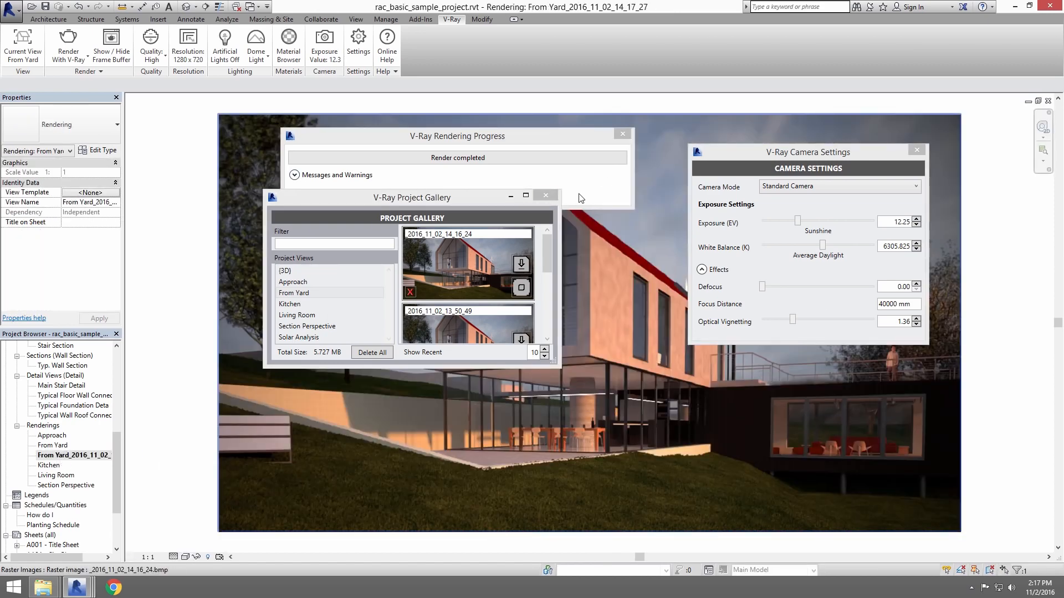
Close the V-Ray project gallery, rendering progress and camera settings windows.
left_click(546, 195)
left_click(623, 134)
left_click(916, 149)
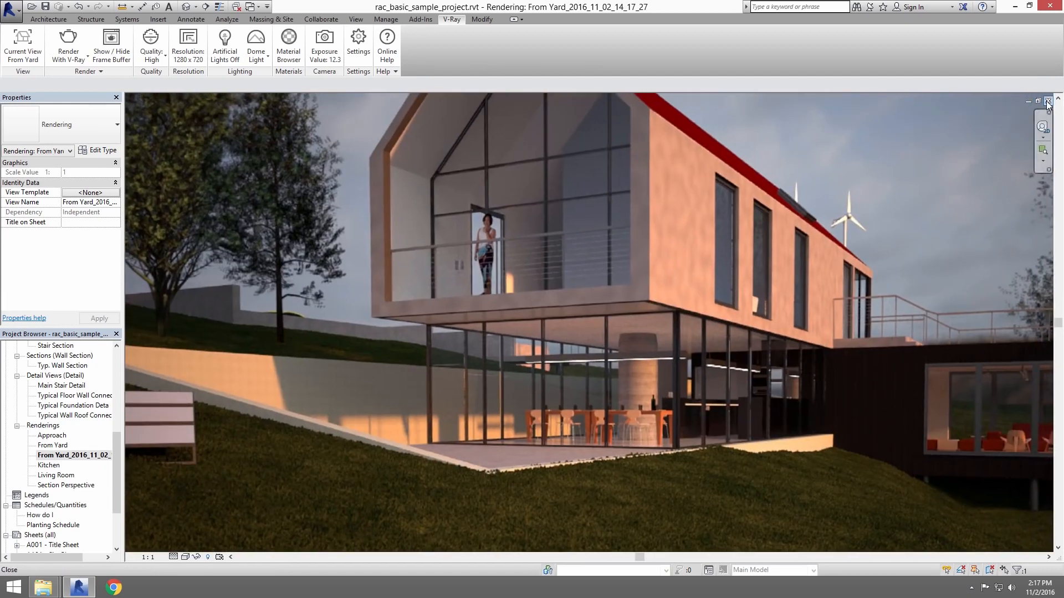
Close the rendering view and place the From Yard_2016_11_02_14_17_27 rendering on the A001 Title Sheet.
left_click(1047, 102)
left_click_drag(72, 456, 967, 310)
middle_click_drag(967, 310, 666, 291)
left_click_drag(667, 291, 830, 335)
left_click(915, 445)
scroll(892, 294, "up", 5)
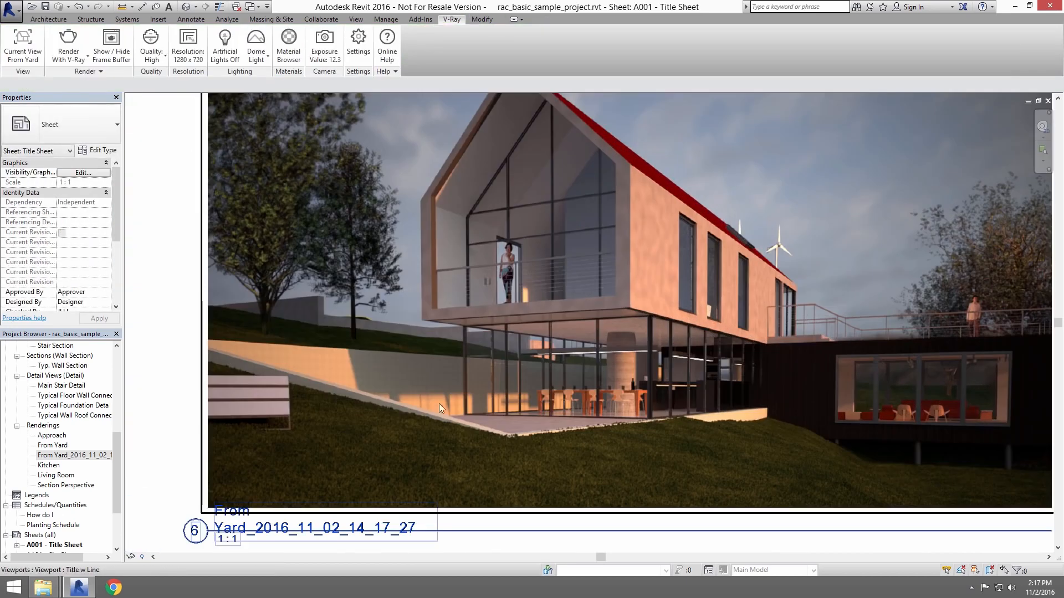
scroll(770, 284, "down", 3)
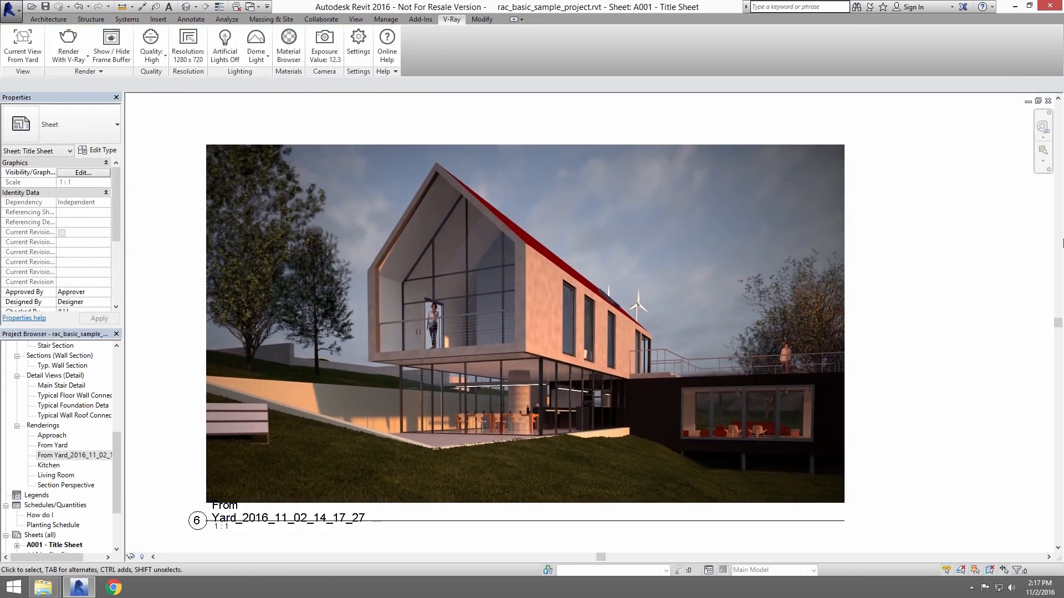